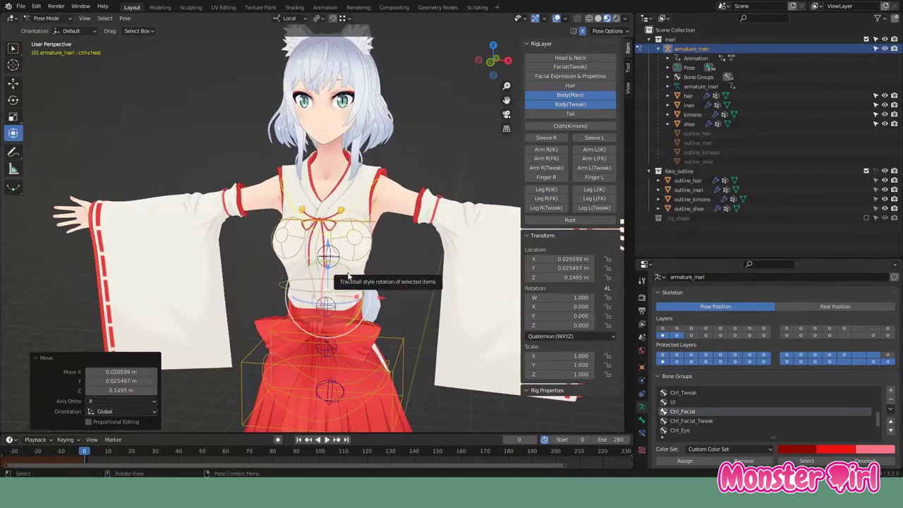
Rotate the chest control freely to tilt the upper body slightly
drag(348, 276, 345, 282)
key(r)
click(339, 266)
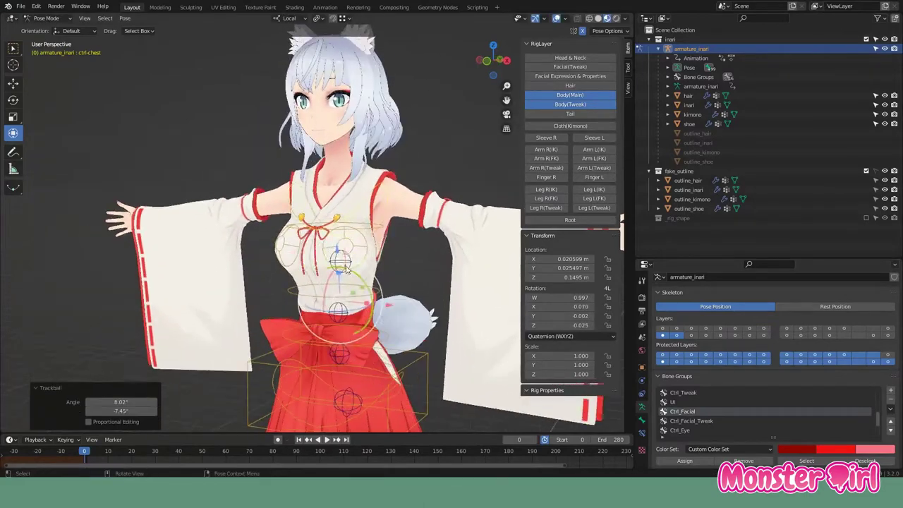
click(310, 220)
middle_drag(310, 220, 345, 238)
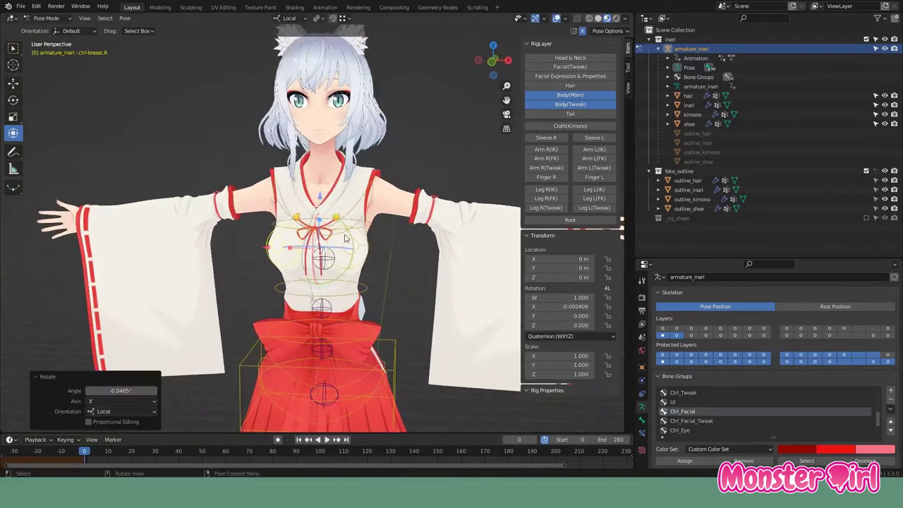
right_click(320, 247)
Bend the spine01_FK control slightly around its local X axis
click(382, 275)
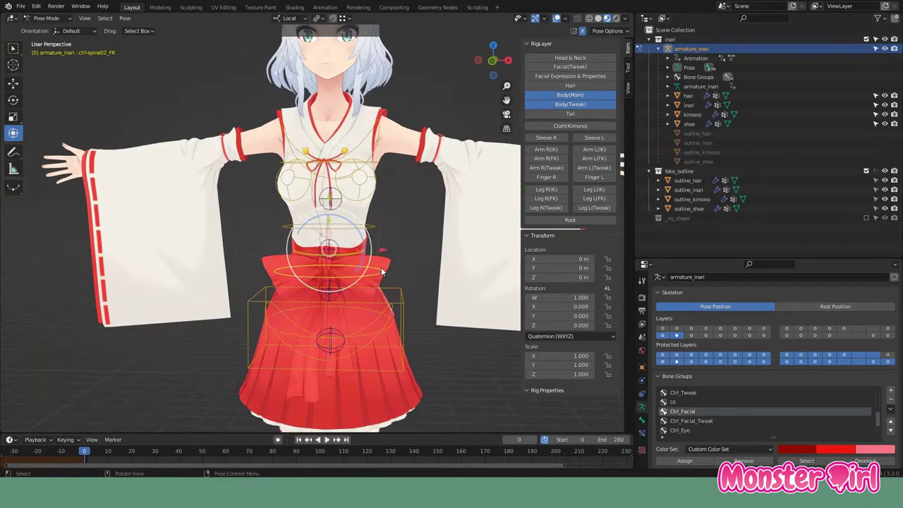
click(332, 245)
click(343, 284)
mouse_move(311, 282)
middle_down()
mouse_move(343, 283)
mouse_move(345, 274)
middle_up()
key(r)
key(x)
click(371, 279)
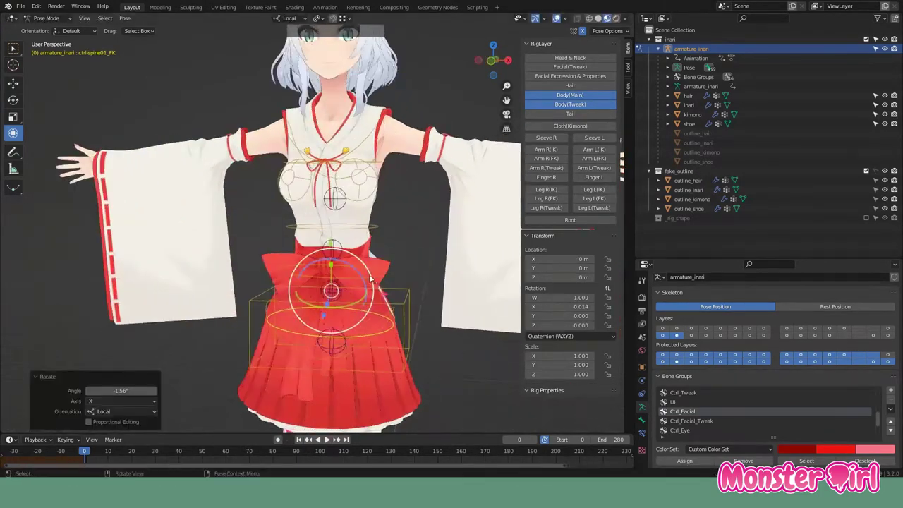
click(359, 274)
Shift the spine04_FK chest control to move the upper chest a little
middle_drag(353, 268, 331, 243)
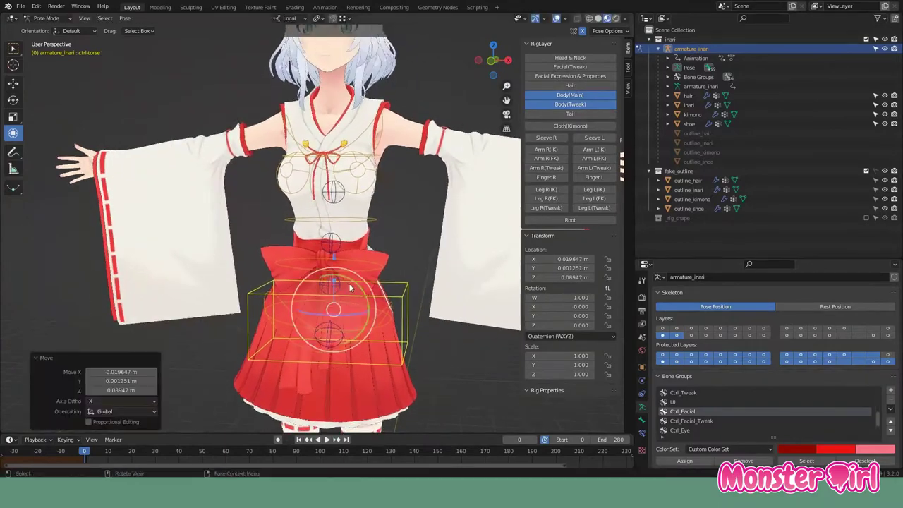
click(329, 240)
key(g)
click(329, 240)
click(318, 219)
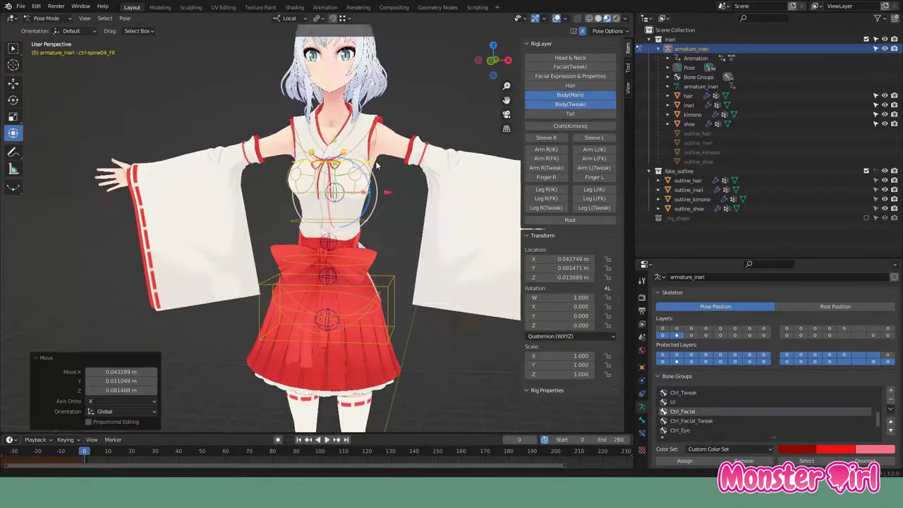
key(g)
click(564, 65)
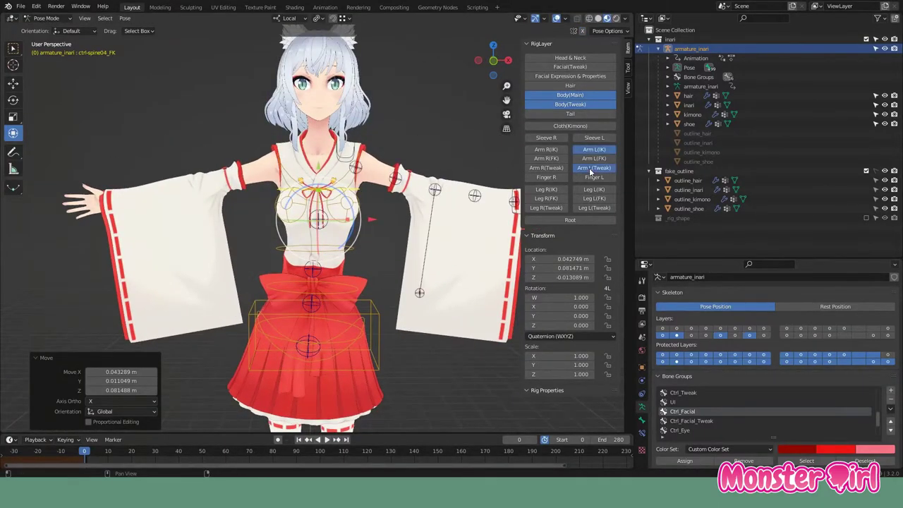
Show the Arm L (Tweak) and Finger L layers and rotate the left shoulder
click(593, 177)
click(439, 203)
middle_drag(439, 203, 297, 240)
key(g)
click(217, 269)
middle_drag(218, 268, 267, 139)
click(265, 137)
key(r)
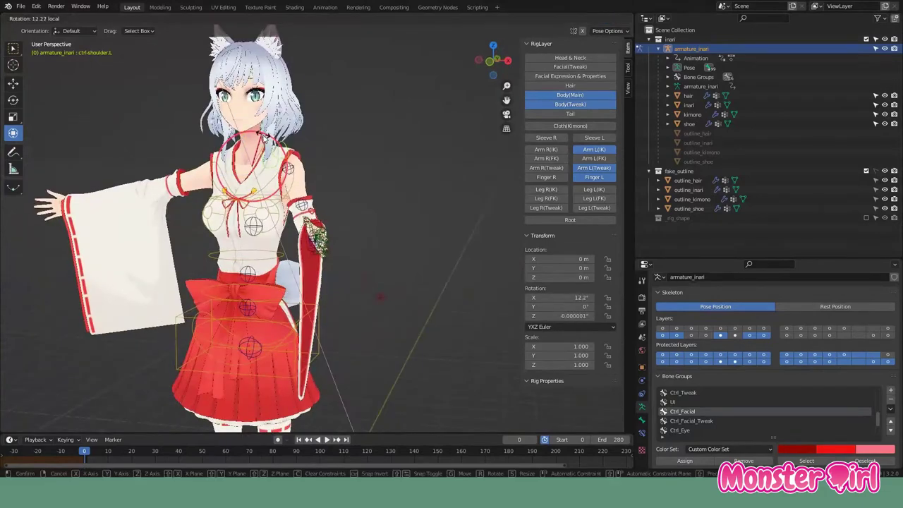
click(326, 146)
Rotate the left palm control to raise the hand up toward the face
scroll(362, 242, up, 4)
click(424, 223)
mouse_move(424, 222)
shift+middle_down()
mouse_move(315, 208)
mouse_move(268, 312)
mouse_move(242, 286)
shift+middle_up()
click(315, 207)
click(591, 170)
mouse_move(452, 282)
middle_down()
mouse_move(331, 303)
mouse_move(370, 277)
middle_up()
key(r)
click(346, 289)
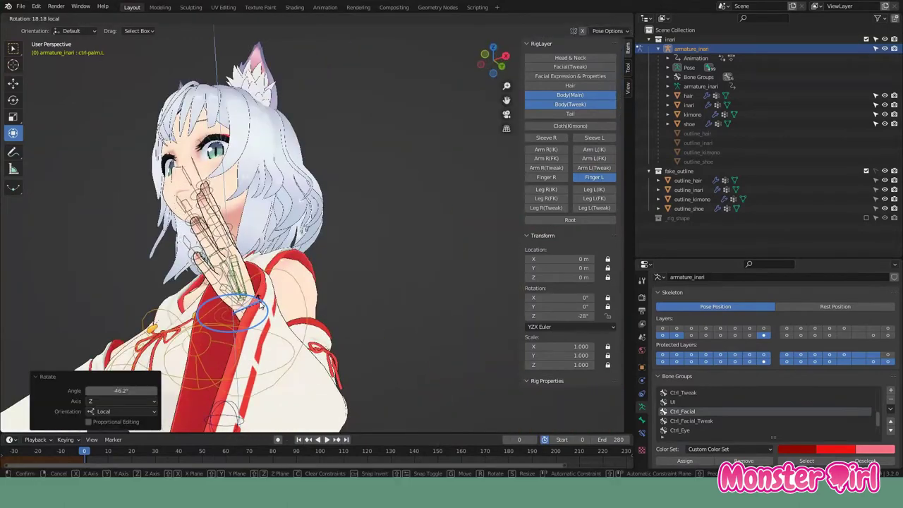
click(267, 305)
Stretch and rotate the left thumb master control to reshape the thumb
mouse_move(266, 305)
middle_down()
mouse_move(234, 244)
mouse_move(292, 200)
mouse_move(360, 207)
middle_up()
click(343, 202)
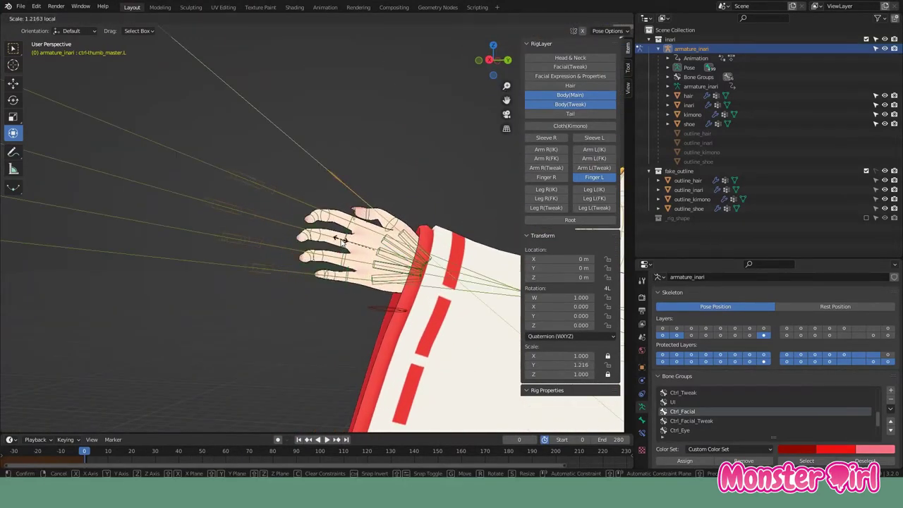
click(342, 237)
middle_drag(342, 237, 377, 207)
click(323, 277)
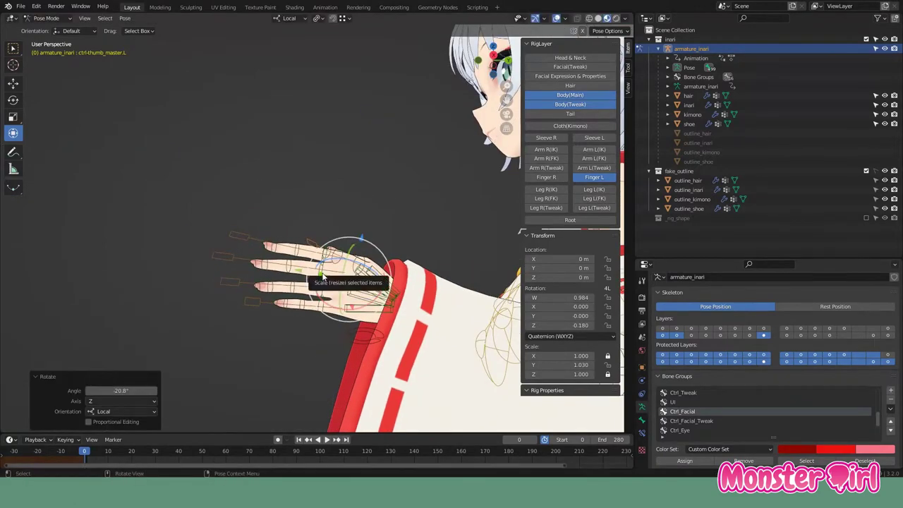
click(315, 273)
mouse_move(315, 273)
middle_down()
mouse_move(383, 275)
mouse_move(359, 207)
mouse_move(417, 201)
mouse_move(325, 216)
mouse_move(351, 246)
mouse_move(408, 254)
mouse_move(399, 222)
middle_up()
Move the left upper-arm, forearm and hand tweak bones to reshape the arm
click(326, 217)
click(329, 214)
click(351, 246)
key(g)
click(358, 259)
click(408, 254)
click(416, 245)
click(398, 222)
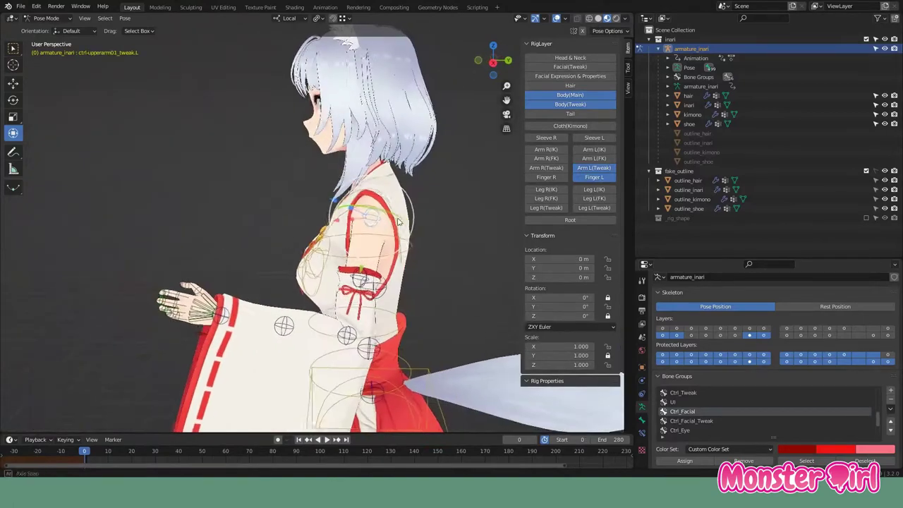
click(381, 228)
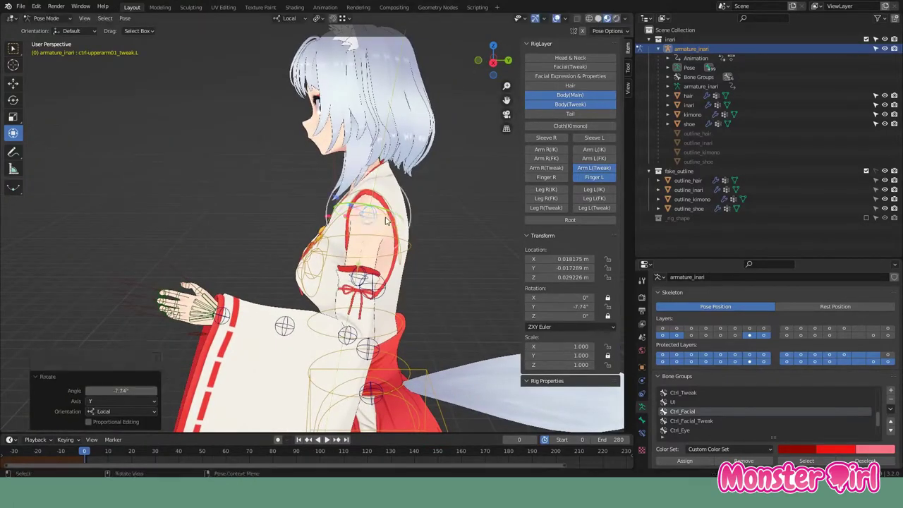
middle_drag(386, 221, 415, 216)
click(570, 76)
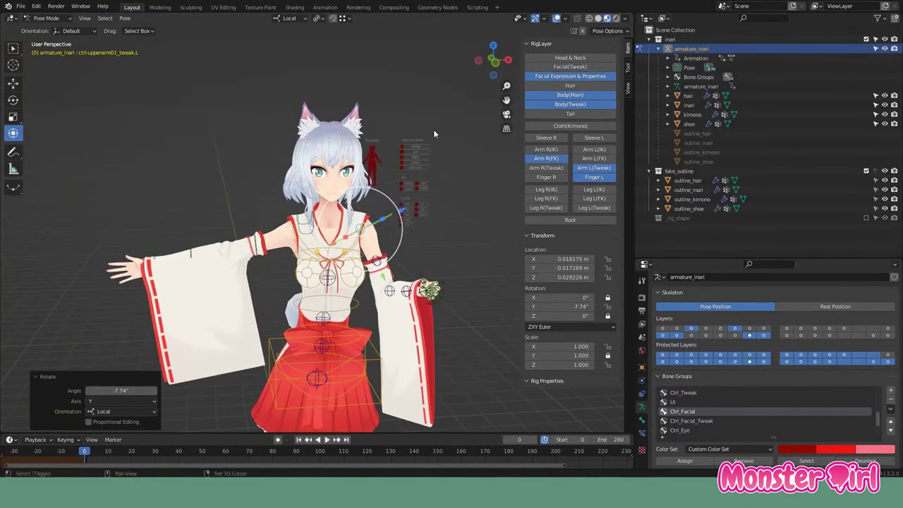
Adjust the Arm R IK/FK slider on the right arm properties control
scroll(423, 167, up, 3)
click(428, 169)
scroll(582, 331, down, 1)
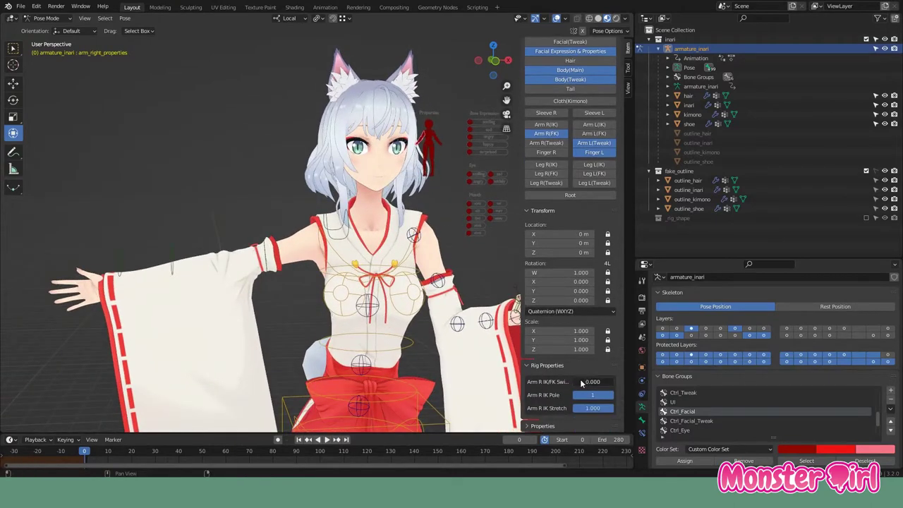
shift+middle_drag(582, 383, 635, 381)
scroll(570, 211, up, 2)
Rotate the right upper arm, forearm and hand FK bones to bend the arm upward
click(384, 212)
key(r)
click(386, 203)
click(289, 233)
key(r)
click(232, 180)
click(244, 194)
key(r)
key(x)
key(x)
click(239, 200)
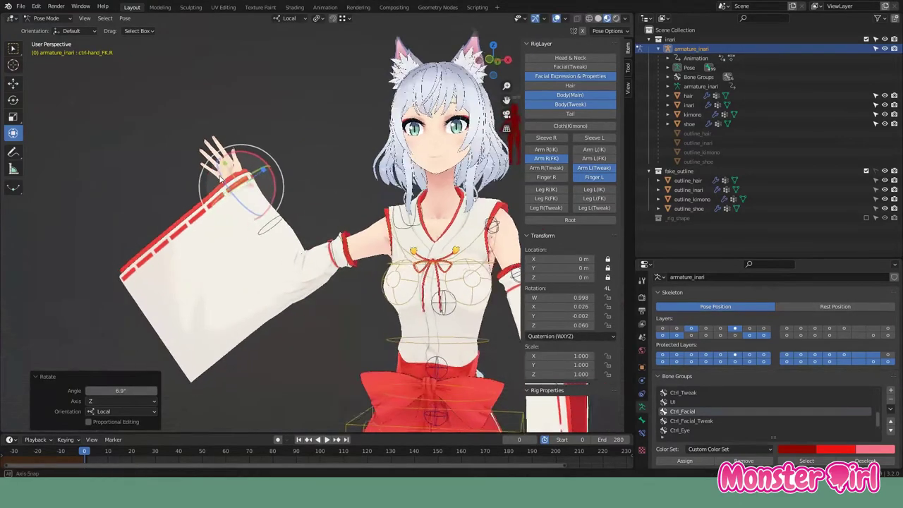
Rotate the right forearm FK control around its local X axis
middle_drag(239, 200, 296, 233)
click(311, 286)
key(r)
key(x)
key(x)
click(310, 245)
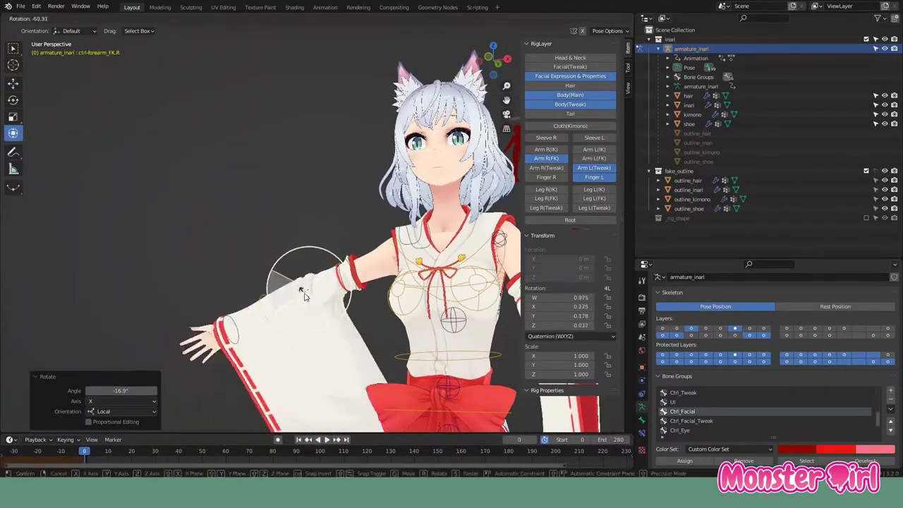
click(305, 261)
middle_drag(305, 261, 423, 233)
Switch the right arm from FK to IK and move the right hand IK control
click(374, 224)
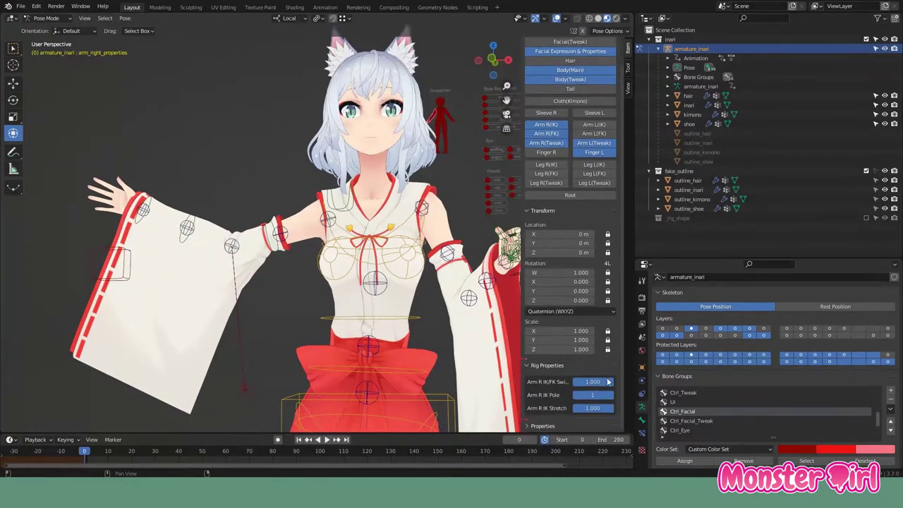
drag(605, 381, 557, 381)
middle_drag(353, 247, 395, 233)
click(246, 245)
key(g)
click(303, 348)
Move the right elbow pole target and reposition the right hand IK control
mouse_move(303, 349)
middle_down()
mouse_move(162, 211)
mouse_move(276, 242)
mouse_move(272, 258)
middle_up()
click(153, 204)
key(g)
click(149, 237)
click(276, 241)
key(g)
click(206, 248)
right_click(192, 214)
shift+middle_drag(192, 214, 148, 212)
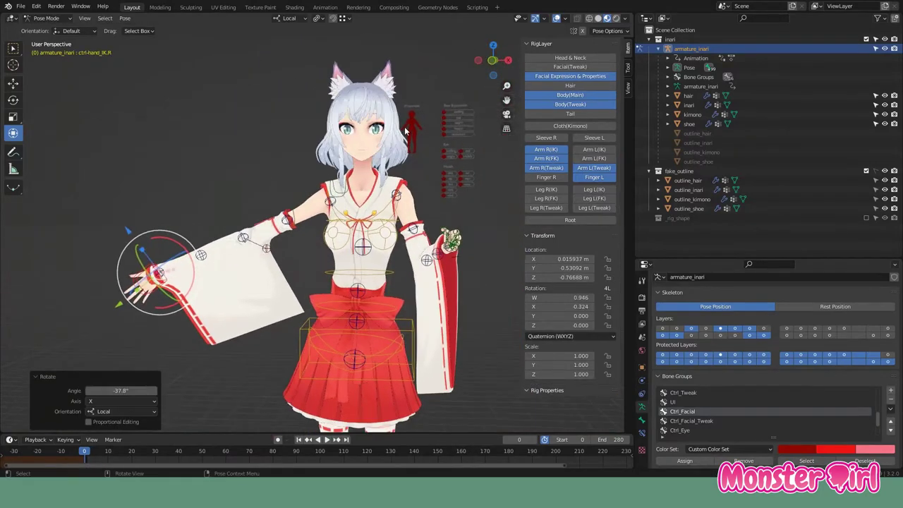
Rotate the right hand IK control to turn the wrist
click(265, 247)
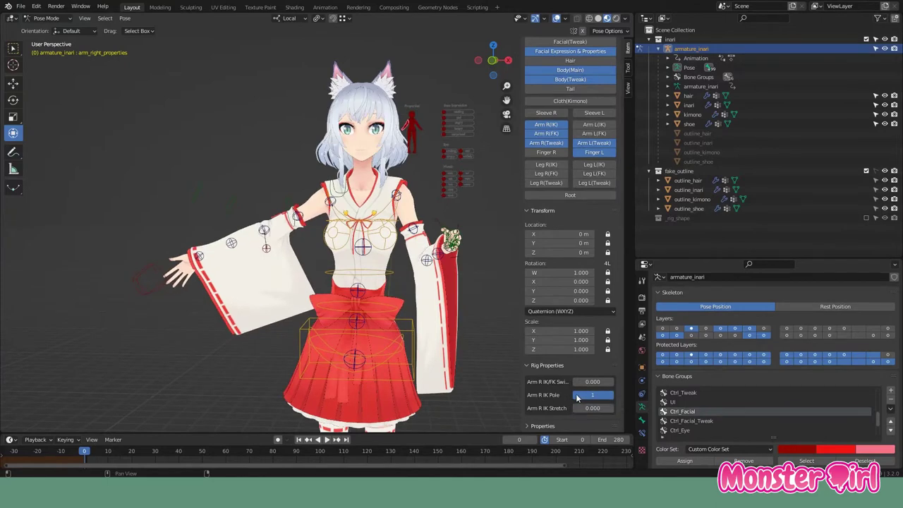
middle_drag(321, 222, 212, 240)
click(211, 240)
drag(212, 240, 191, 297)
mouse_move(190, 296)
middle_down()
mouse_move(133, 291)
mouse_move(141, 268)
middle_up()
drag(141, 268, 151, 296)
Adjust the Arm R IK Pole slider, then undo to return the arms to T-pose
scroll(318, 178, down, 2)
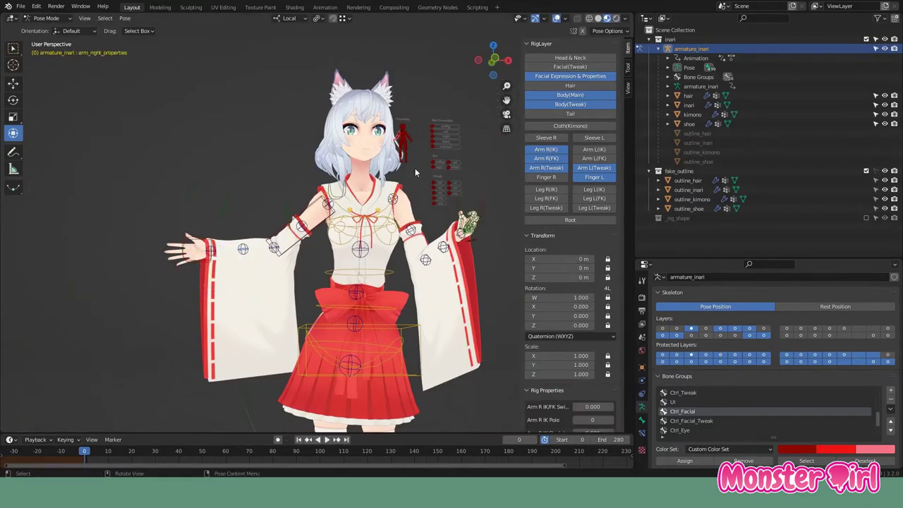
scroll(586, 339, down, 1)
drag(593, 395, 625, 394)
scroll(571, 318, up, 1)
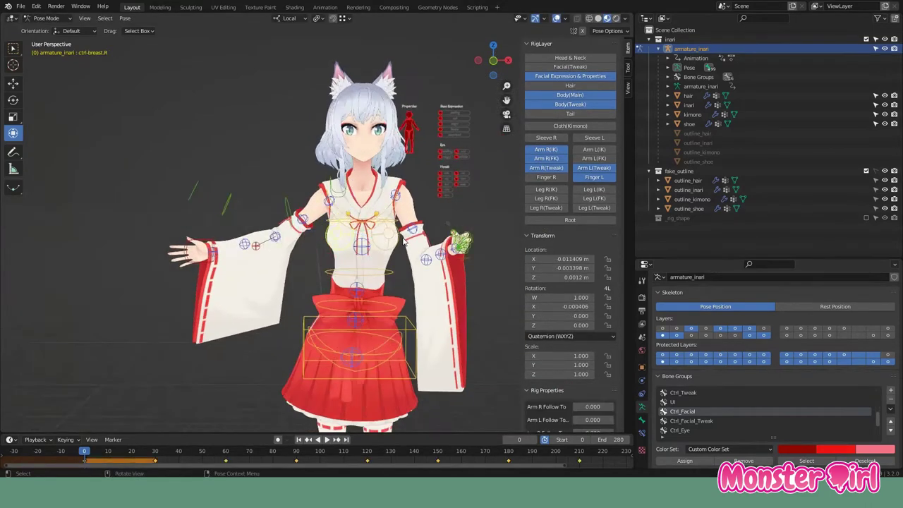
click(404, 243)
key(ctrl+z)
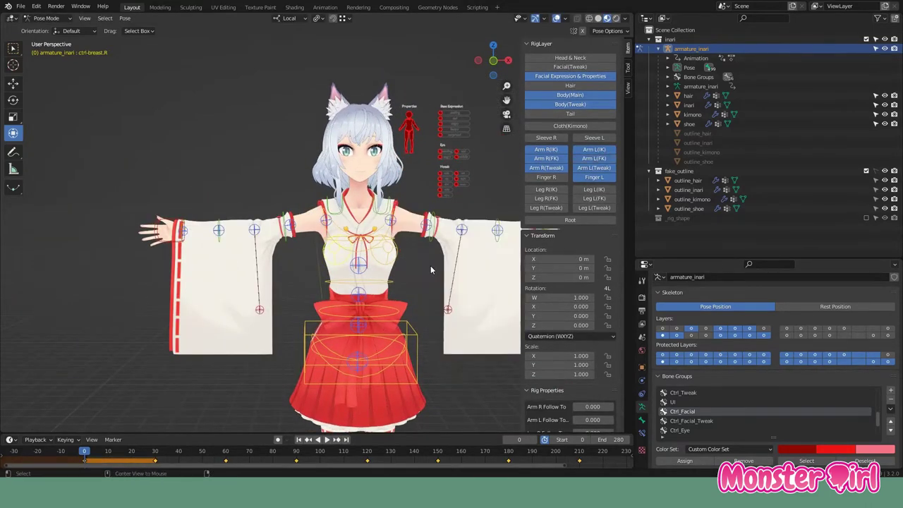
Show the left sleeve controls and grab one sleeve control to a new position
click(595, 138)
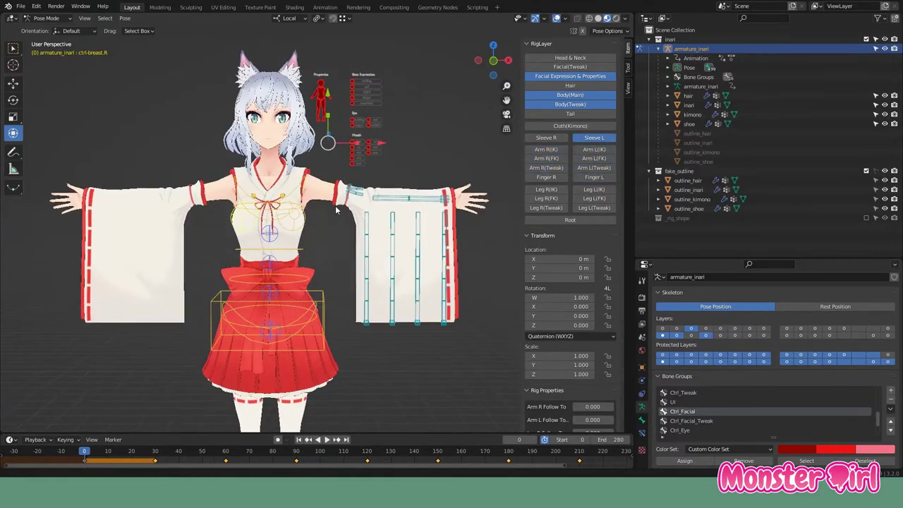
scroll(346, 212, up, 4)
middle_drag(346, 212, 304, 212)
click(344, 222)
key(g)
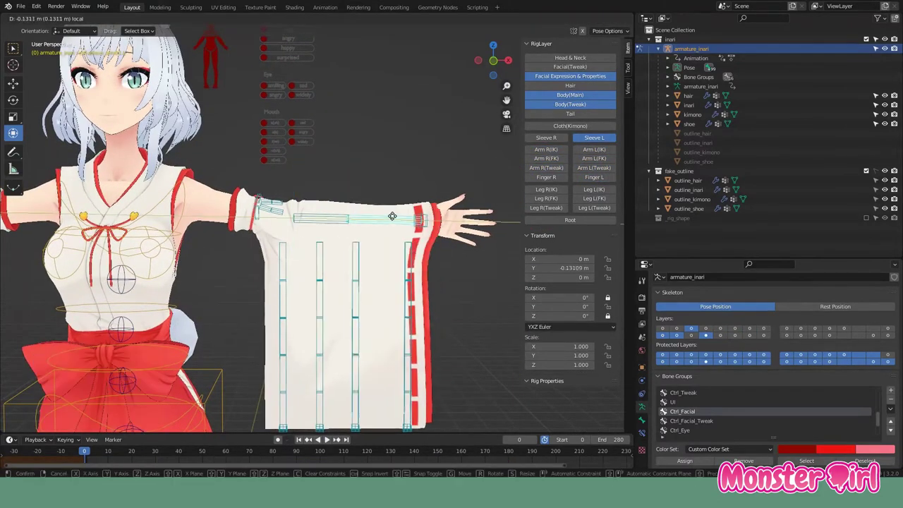
click(424, 224)
Rotate the shoulder sleeve control about the X axis
click(279, 208)
mouse_move(278, 208)
middle_down()
mouse_move(336, 182)
mouse_move(362, 227)
middle_up()
scroll(361, 227, up, 2)
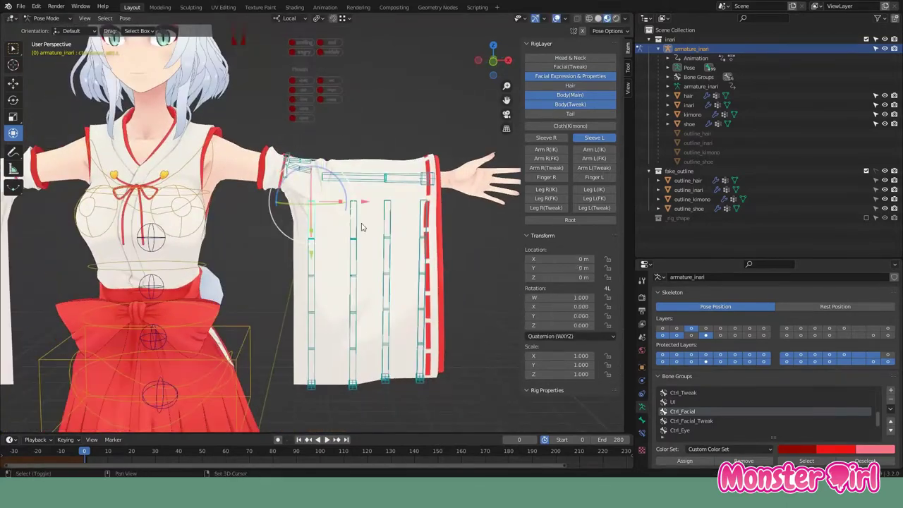
middle_drag(424, 228, 407, 185)
key(r)
key(x)
click(405, 185)
key(r)
key(x)
key(Escape)
Swing the left sleeve bone around its local Z axis
click(347, 270)
key(r)
key(z)
key(z)
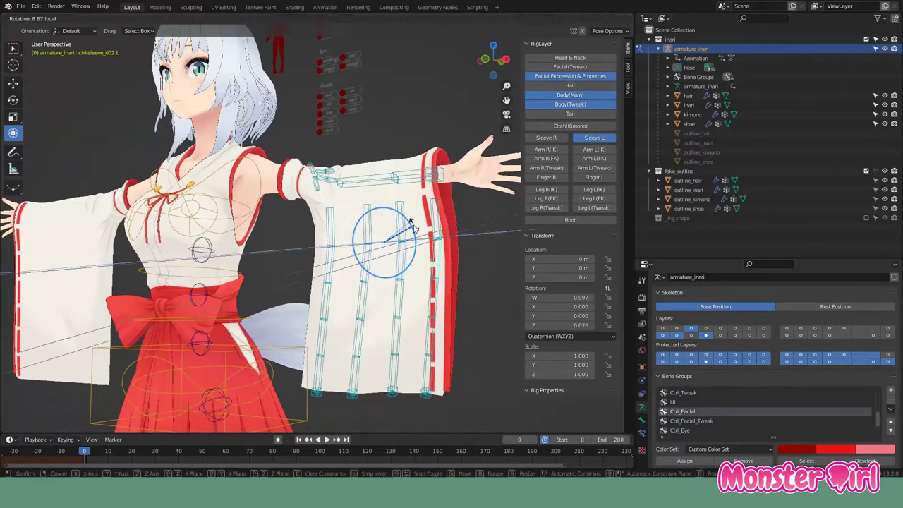
drag(410, 267, 361, 347)
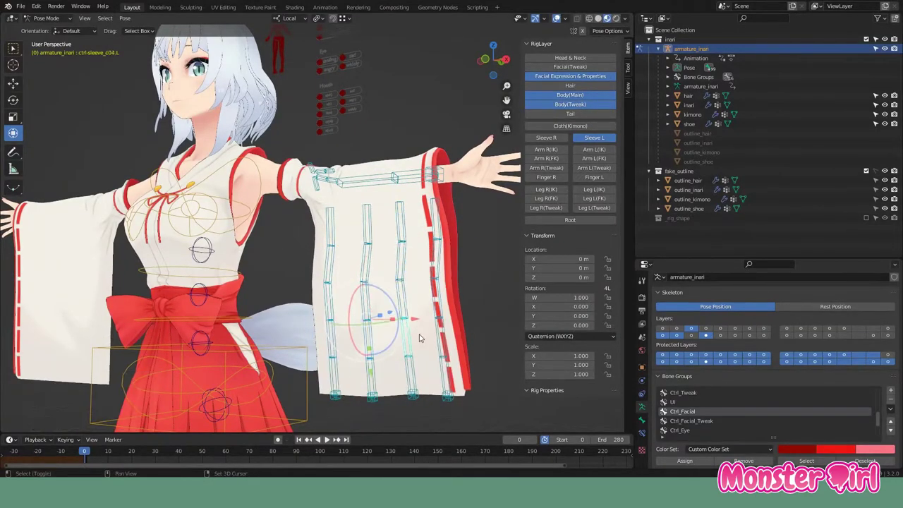
scroll(406, 339, up, 2)
key(r)
key(z)
key(z)
key(r)
key(z)
key(z)
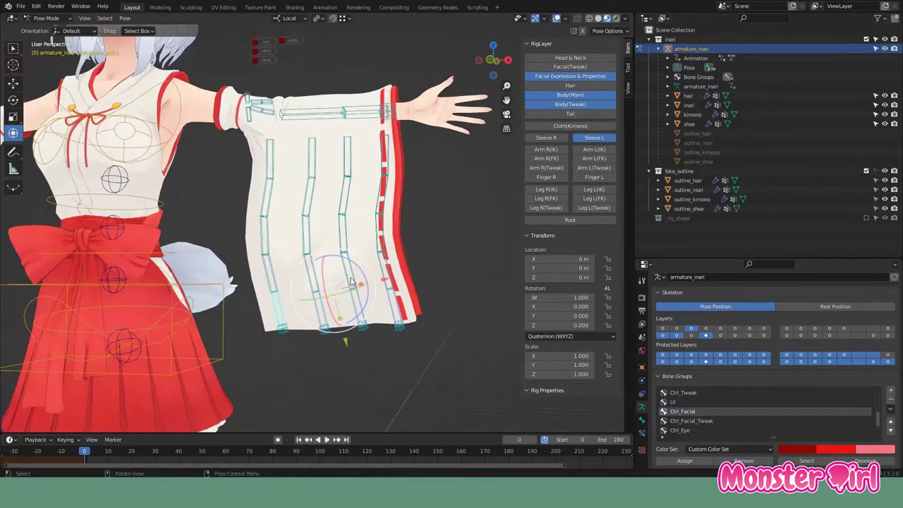
Grab the lower left sleeve control bone to a new position
click(338, 314)
key(g)
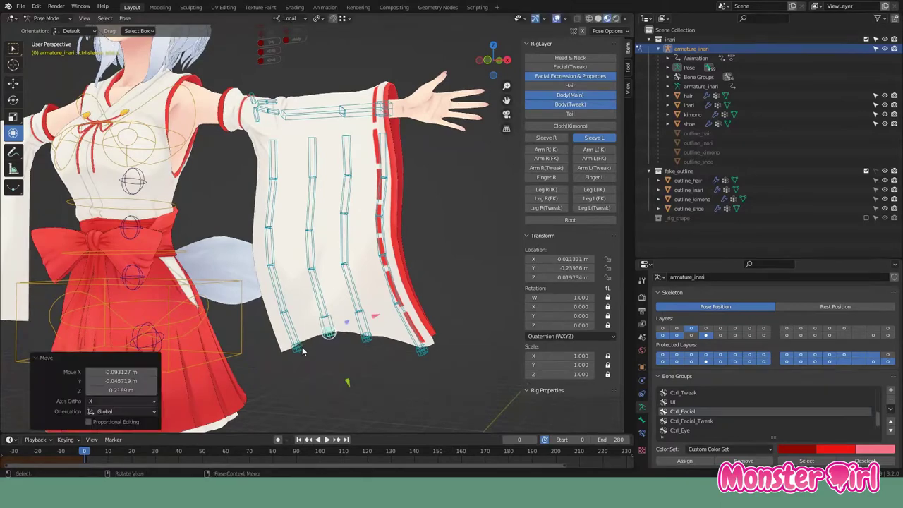
click(330, 325)
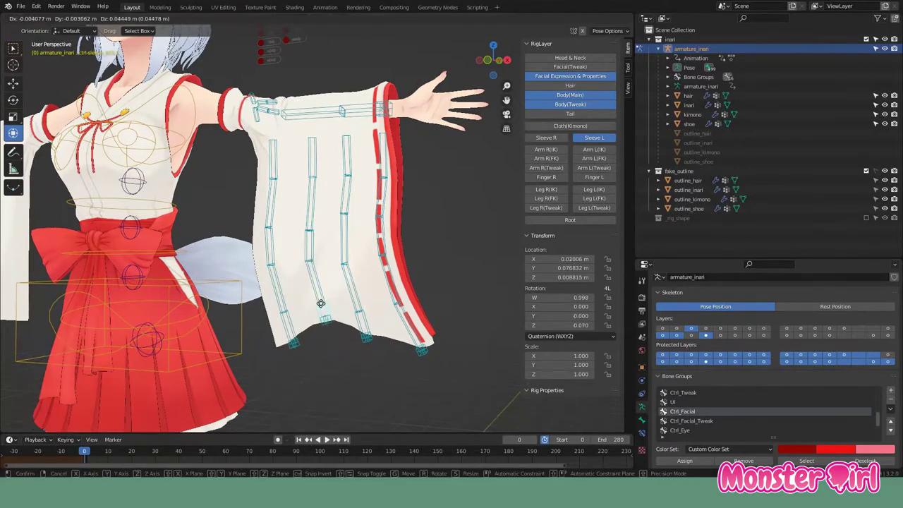
mouse_move(318, 311)
middle_down()
mouse_move(302, 250)
mouse_move(213, 191)
middle_up()
scroll(265, 261, up, 5)
scroll(318, 233, up, 4)
Move and rotate the left sleeve's ribbon bow control bones
click(353, 225)
key(Escape)
click(328, 245)
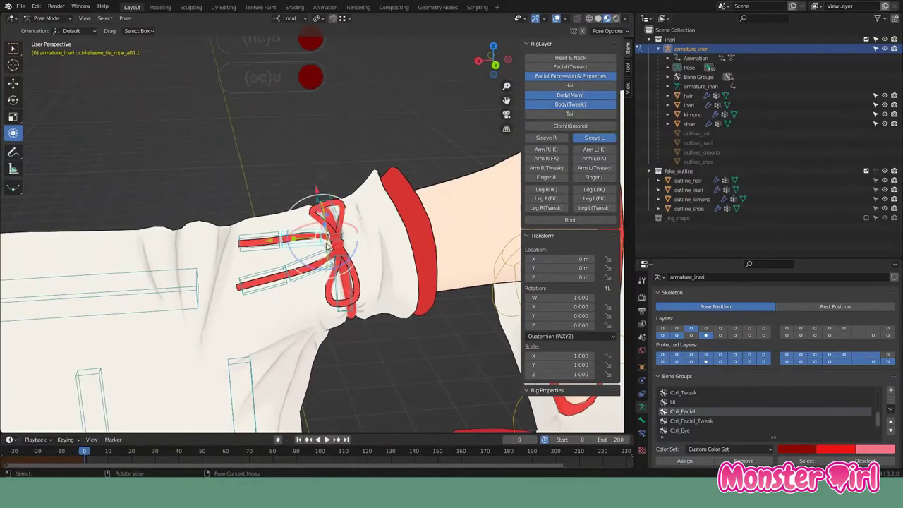
click(314, 235)
click(273, 234)
click(295, 270)
key(r)
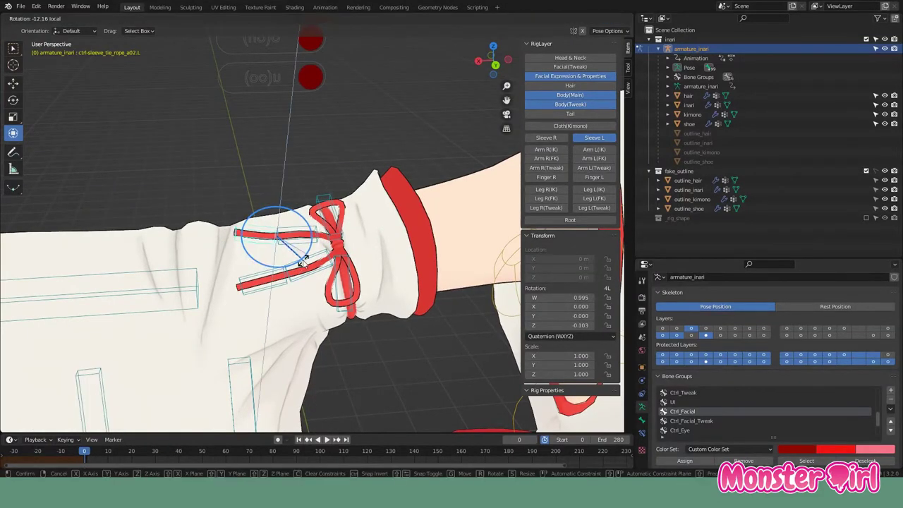
drag(353, 281, 306, 294)
click(324, 289)
Hide the Body, Body tweak and Facial rig layers and show the Tail layer
key(KP_1)
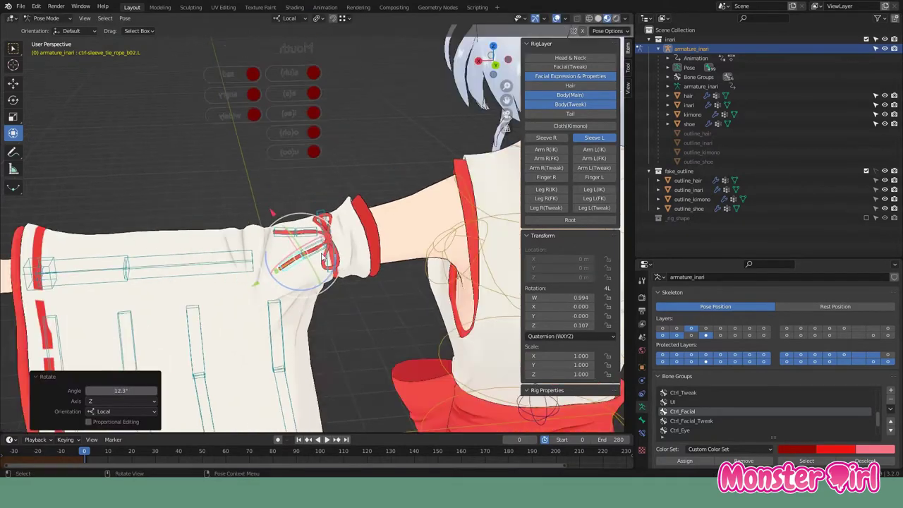
click(571, 95)
click(571, 104)
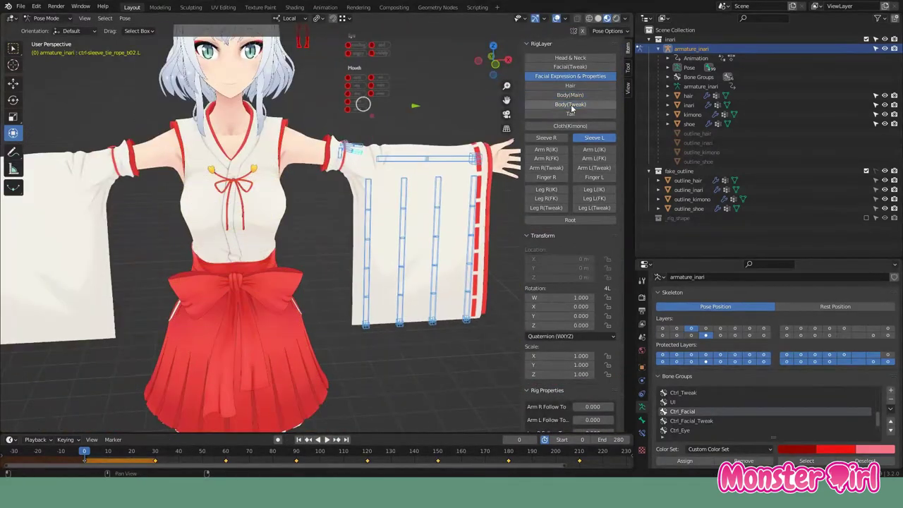
click(570, 76)
click(571, 113)
key(KP_3)
click(349, 252)
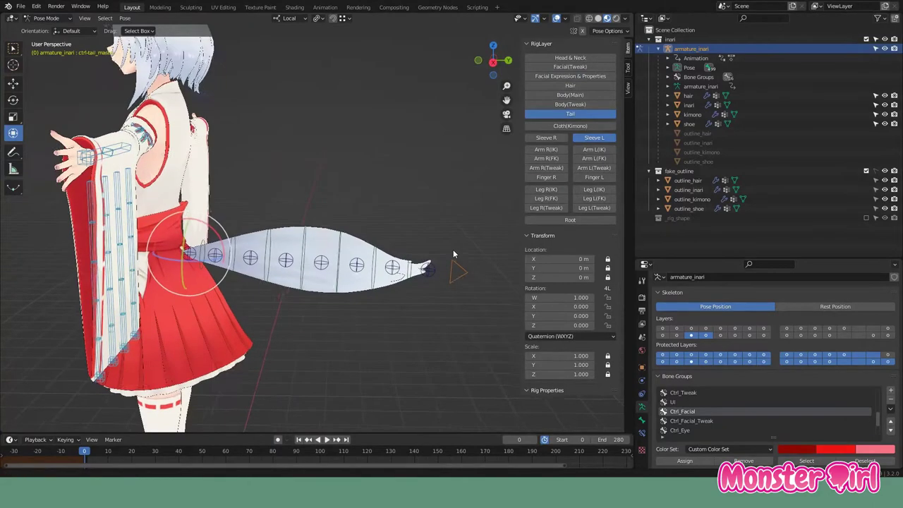
Rotate the whole tail from its master control, turning it sideways about local Z
key(r)
click(453, 251)
middle_drag(453, 251, 263, 221)
key(r)
key(z)
click(302, 188)
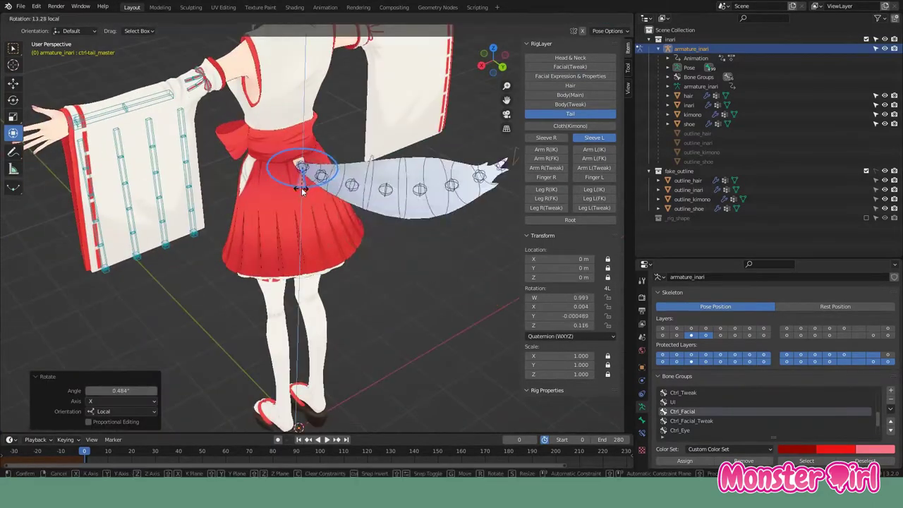
middle_drag(302, 188, 303, 182)
Bend the tail upward by 27 degrees
key(r)
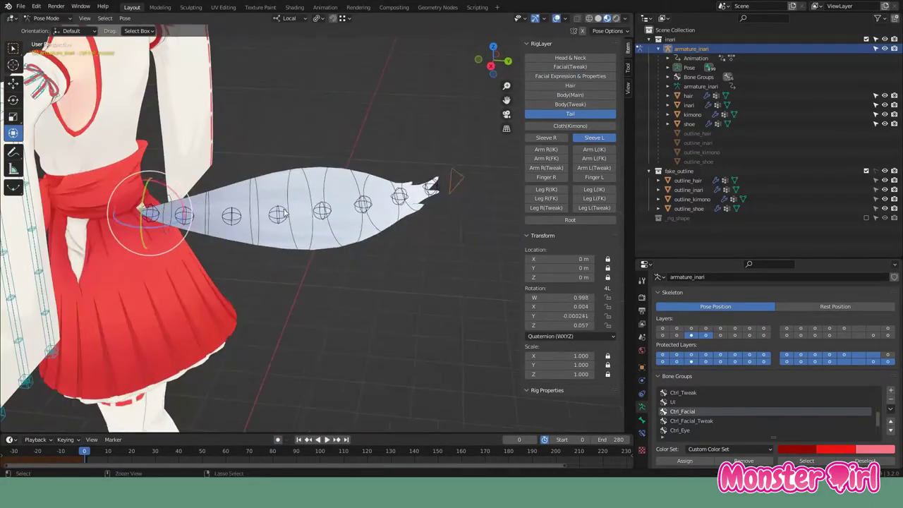
middle_drag(305, 175, 318, 182)
text(r27)
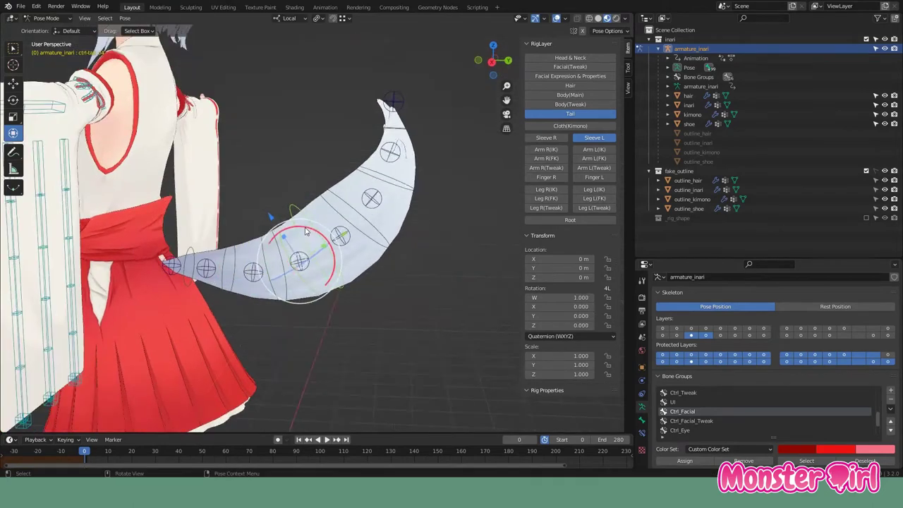
key(Return)
mouse_move(271, 226)
middle_down()
mouse_move(422, 226)
mouse_move(297, 268)
middle_up()
Reposition the middle tail tweak controls
click(430, 236)
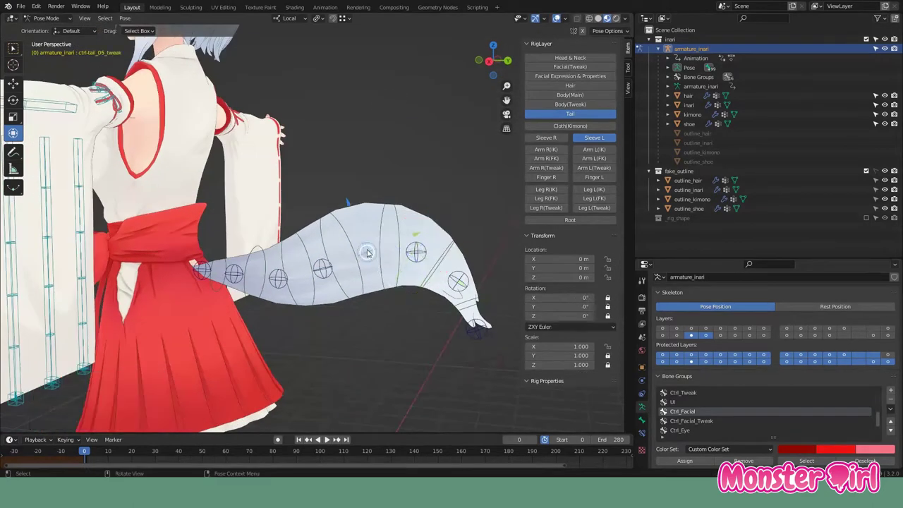
click(278, 280)
click(421, 255)
mouse_move(421, 255)
middle_down()
mouse_move(436, 292)
mouse_move(406, 255)
middle_up()
click(447, 295)
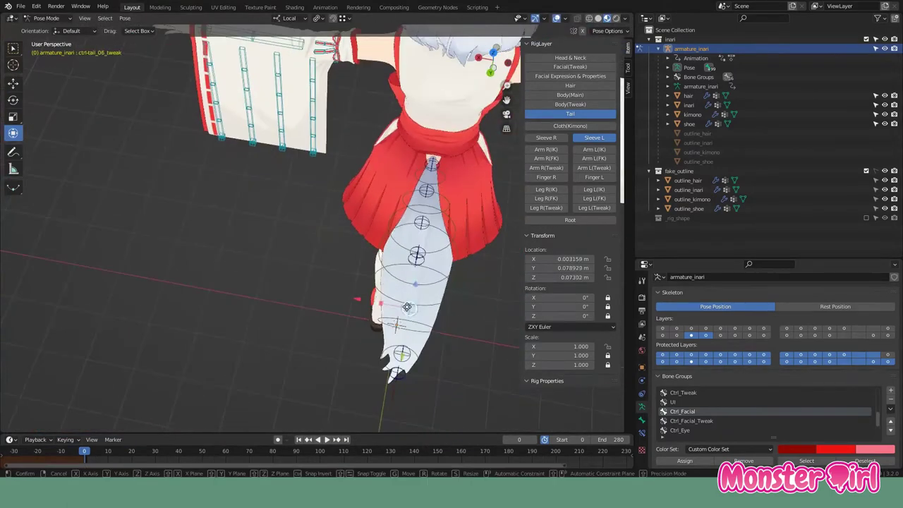
Curl the tail tip using the seventh and last tail tweak controls
click(399, 212)
mouse_move(399, 212)
middle_down()
mouse_move(392, 162)
mouse_move(396, 285)
middle_up()
click(392, 269)
drag(392, 268, 393, 272)
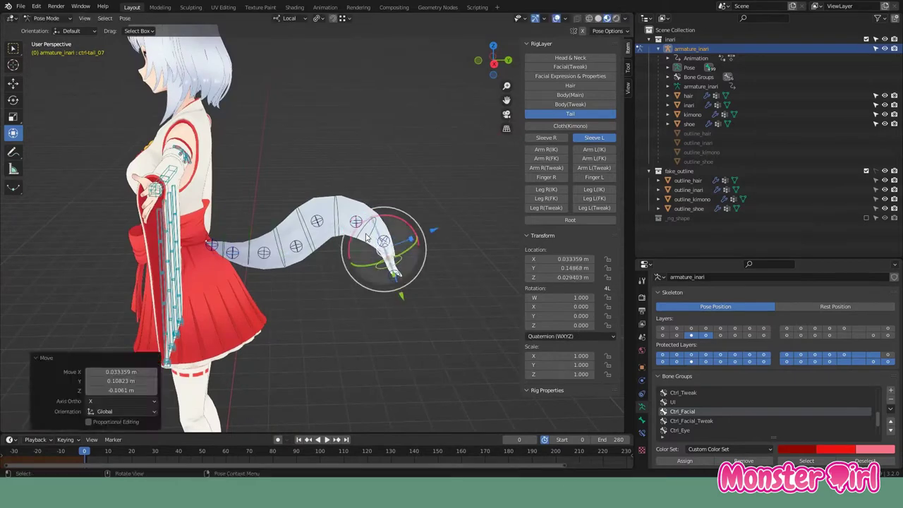
click(403, 283)
middle_drag(403, 282, 381, 258)
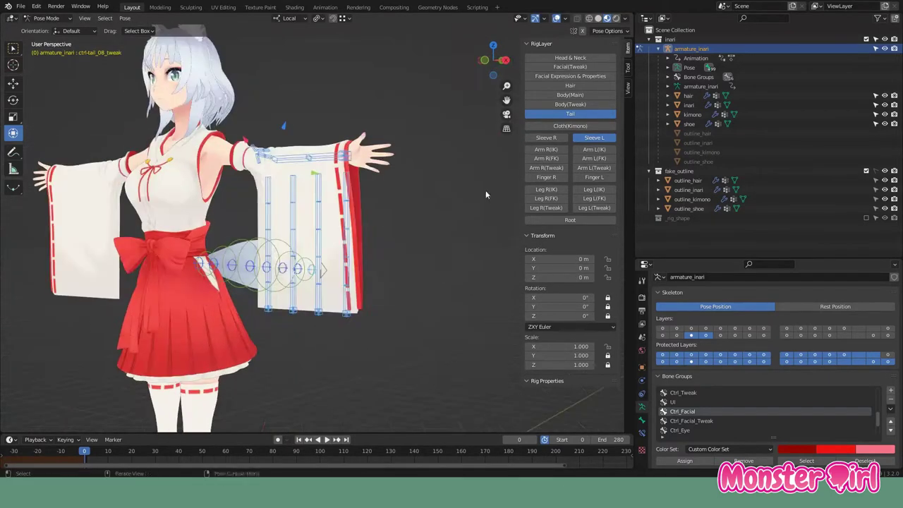
middle_drag(480, 169, 360, 219)
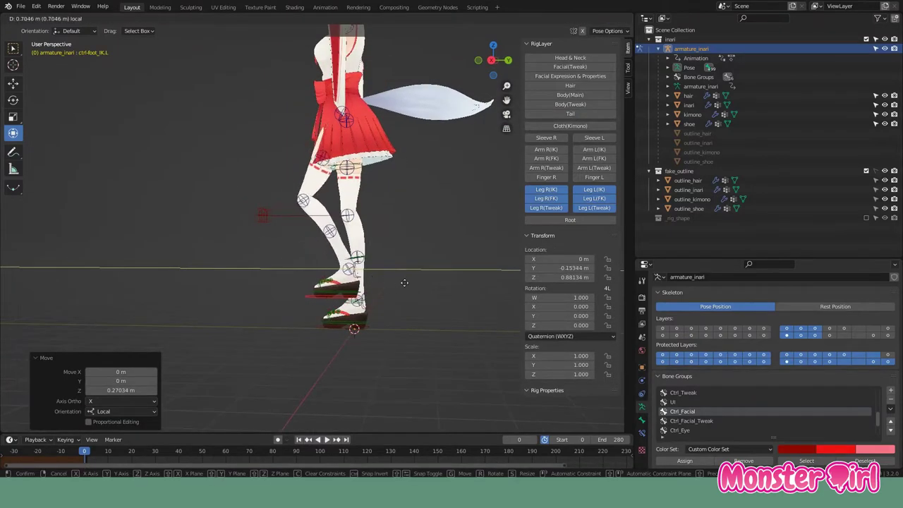
Show the Cloth (Kimono) controls and rotate a skirt panel and heel bone
click(570, 126)
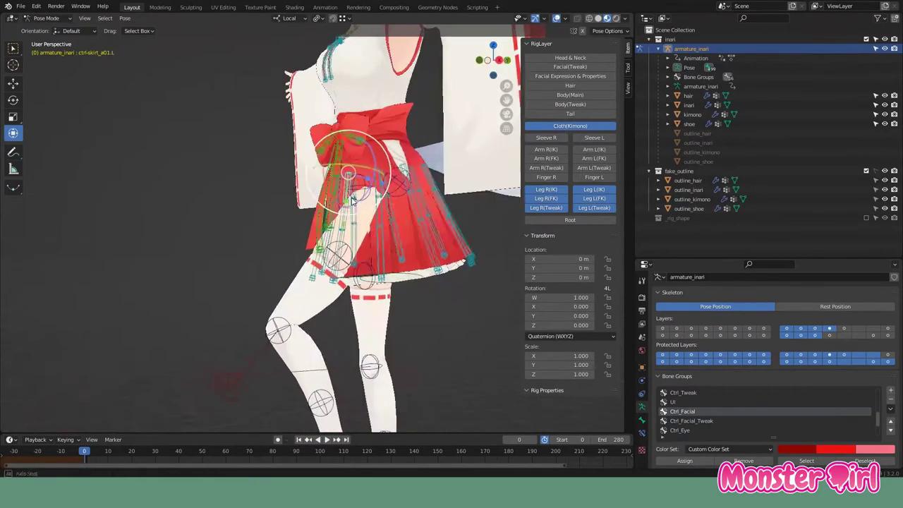
key(r)
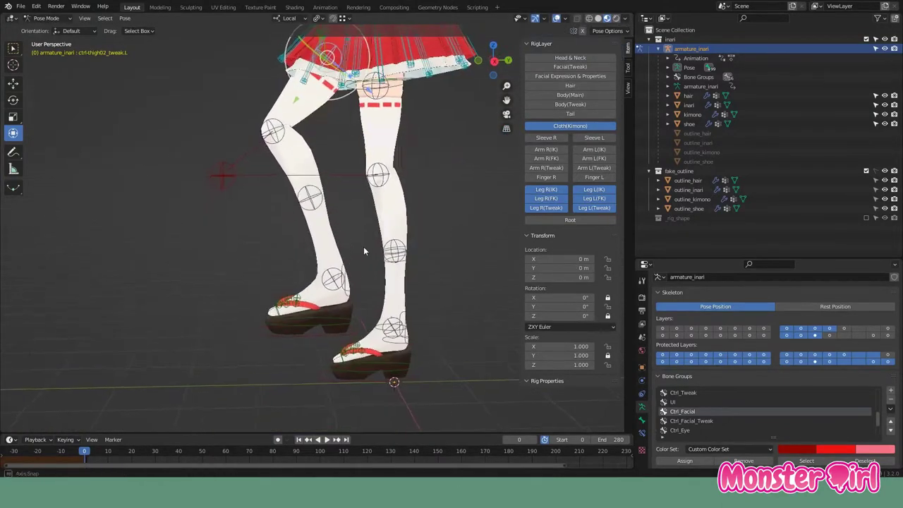
click(368, 278)
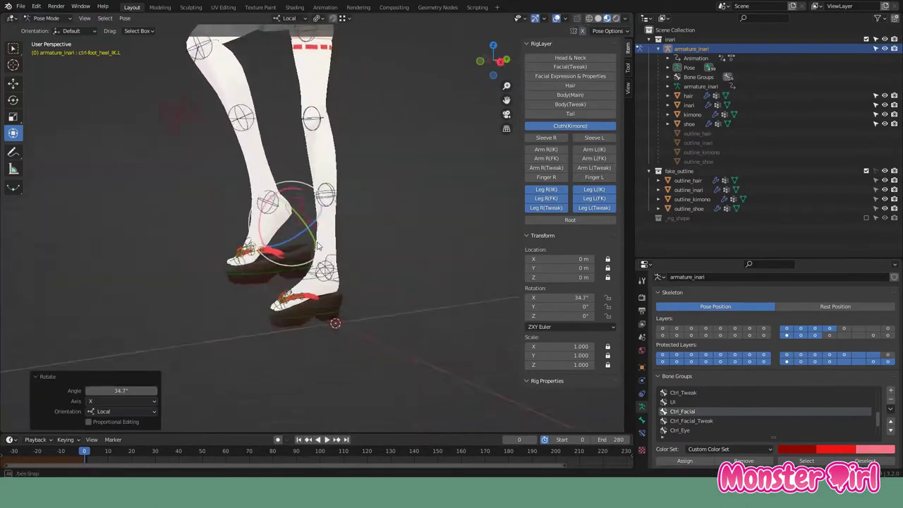
scroll(331, 246, up, 3)
Tilt the left shoe control, then reset it with Alt+R
click(331, 245)
click(323, 260)
click(323, 260)
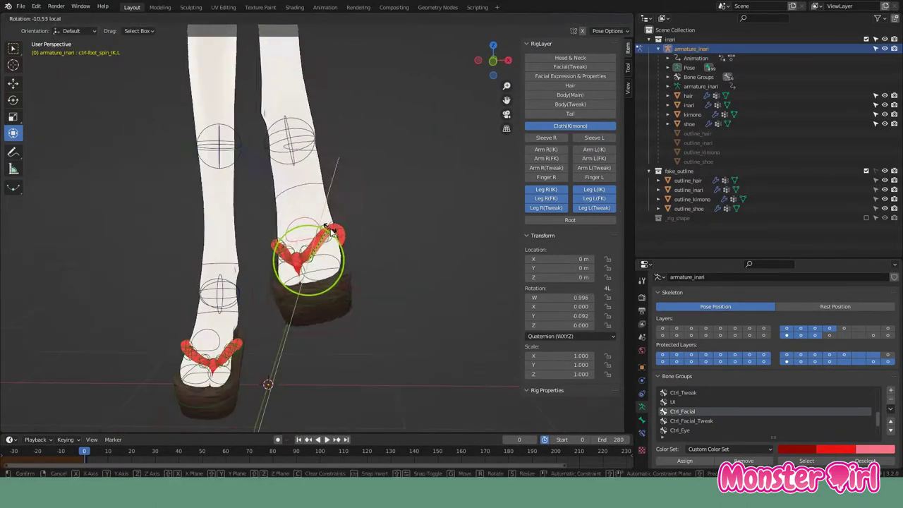
middle_drag(323, 259, 425, 267)
drag(292, 290, 292, 281)
key(g)
key(Escape)
key(alt+r)
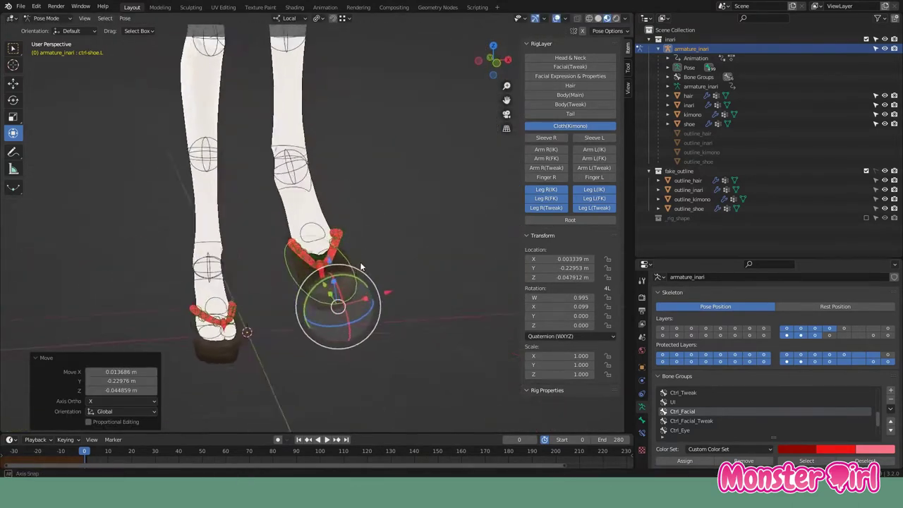
Lift the right foot up and back with its foot IK control
scroll(384, 272, down, 5)
mouse_move(369, 255)
middle_down()
mouse_move(334, 280)
mouse_move(342, 343)
middle_up()
scroll(342, 343, up, 3)
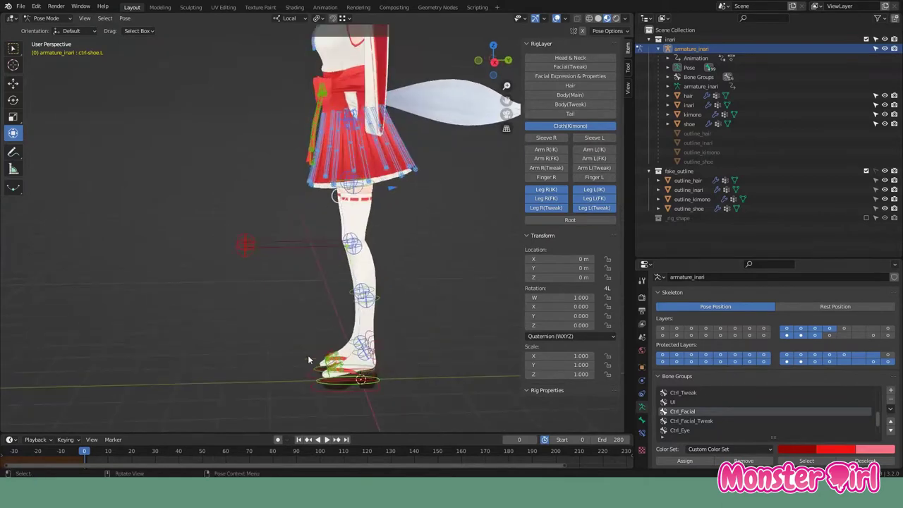
drag(352, 317, 302, 284)
Show the Facial Expression layer and select the right leg's properties control
middle_drag(309, 202, 429, 232)
scroll(428, 231, down, 3)
click(570, 76)
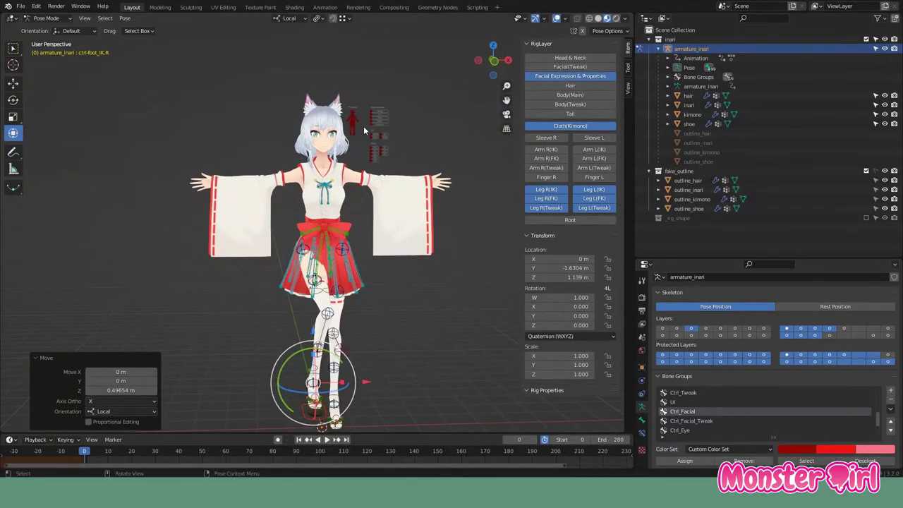
click(381, 122)
scroll(403, 184, up, 4)
Test-pose the right shin and foot FK control, cancelling the foot rotation
middle_drag(297, 223, 335, 181)
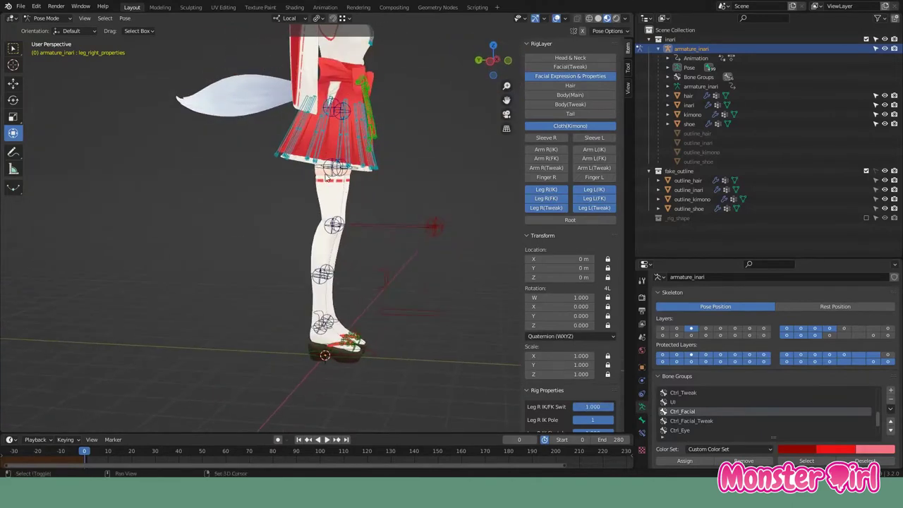
key(ctrl+z)
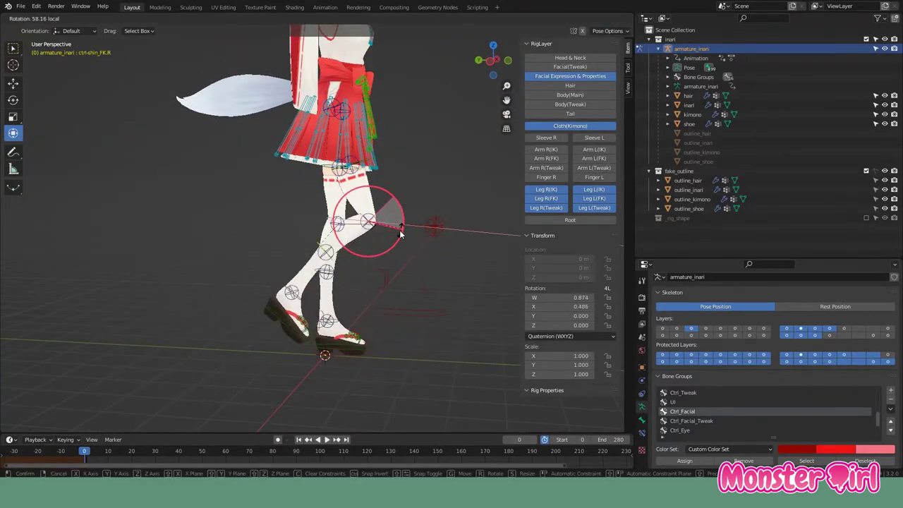
click(400, 235)
click(276, 254)
key(r)
click(272, 218)
key(KP_1)
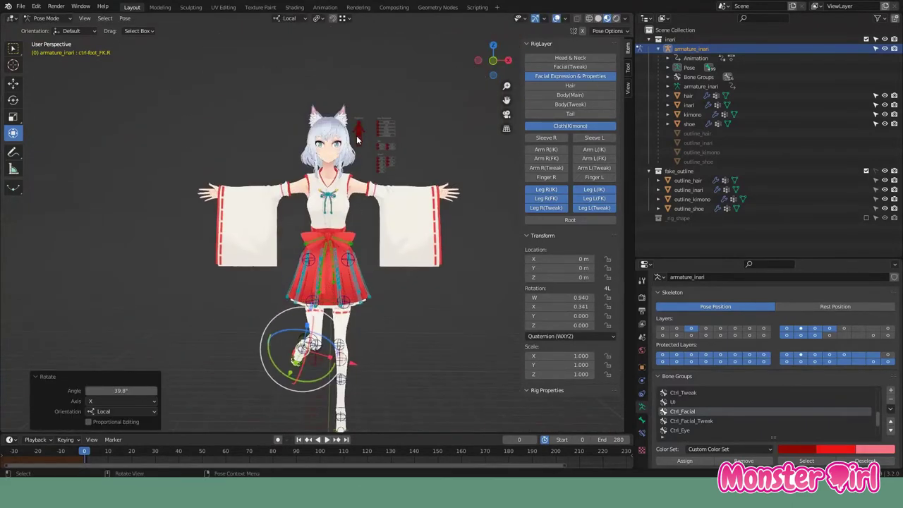
key(Escape)
Slide the Leg R IK/FK Switch back and forth
scroll(330, 252, up, 5)
scroll(353, 247, up, 2)
scroll(582, 396, down, 1)
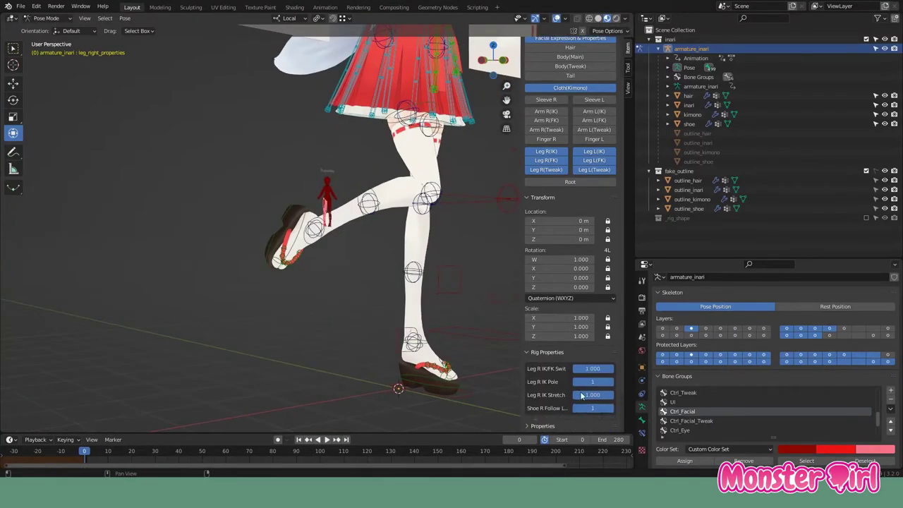
mouse_move(605, 372)
mouse_down()
mouse_move(551, 369)
mouse_move(604, 372)
mouse_move(550, 369)
mouse_move(604, 384)
mouse_move(568, 369)
mouse_up()
Test-rotate the right thigh and undo it, then set Leg R IK Stretch to 0
click(353, 67)
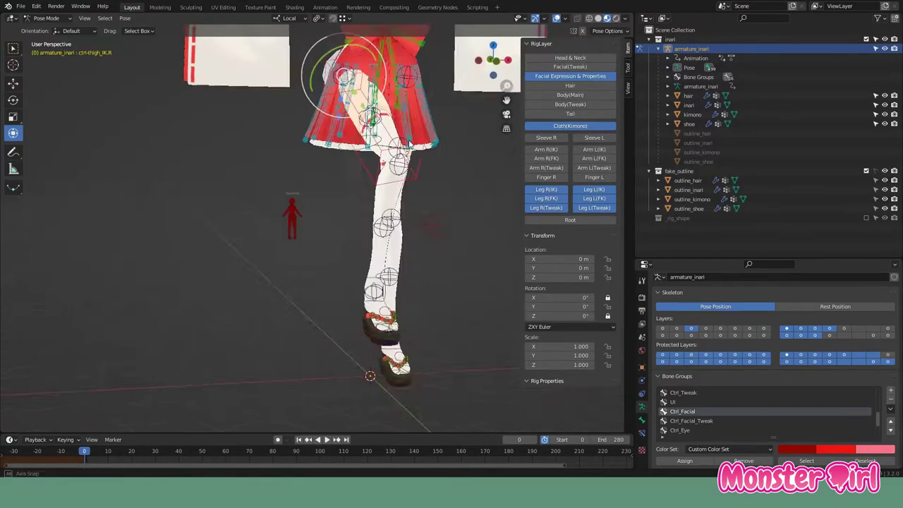
key(r)
click(357, 55)
key(ctrl+z)
key(ctrl+z)
scroll(573, 384, down, 2)
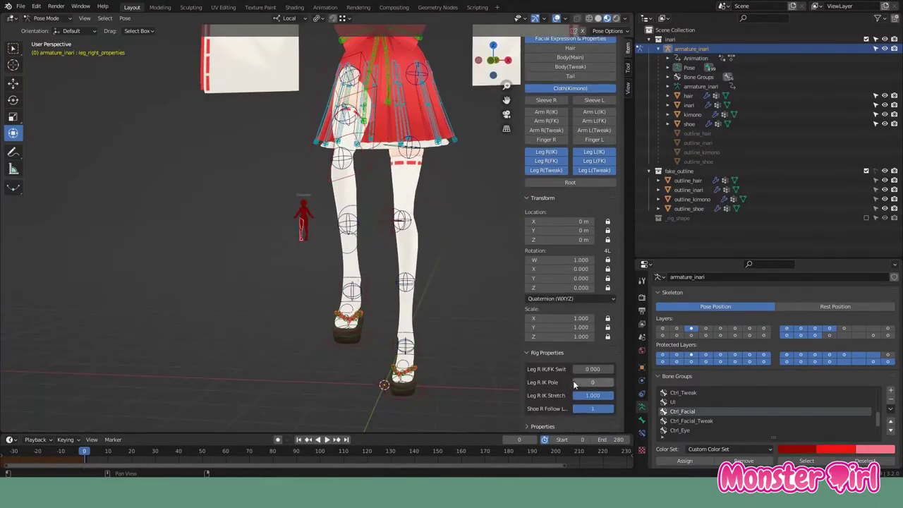
scroll(553, 392, up, 2)
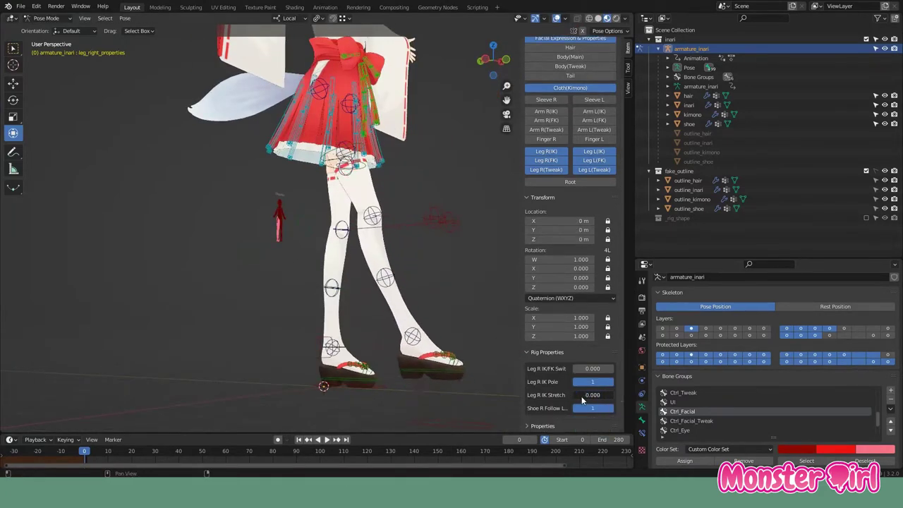
drag(612, 404, 587, 398)
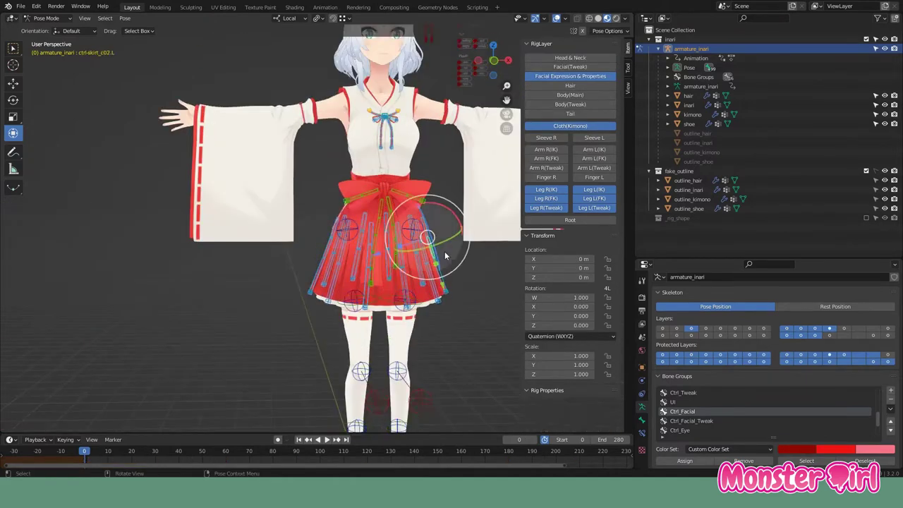
Push the left skirt panels outward and grab the waist bow's centre control
drag(445, 279, 471, 303)
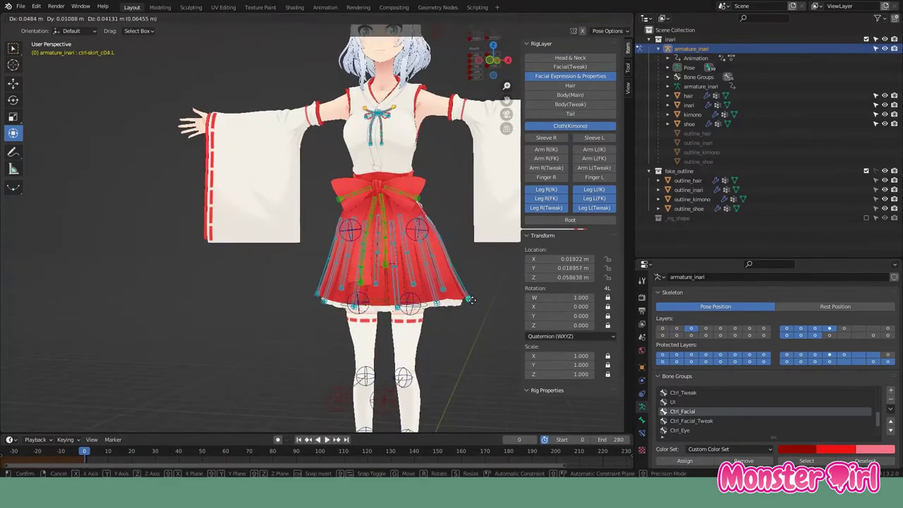
key(g)
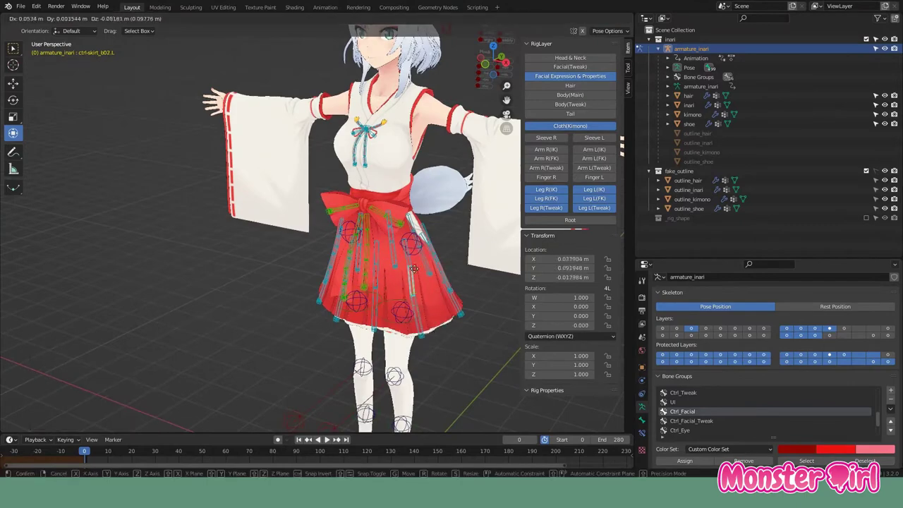
click(443, 289)
click(381, 197)
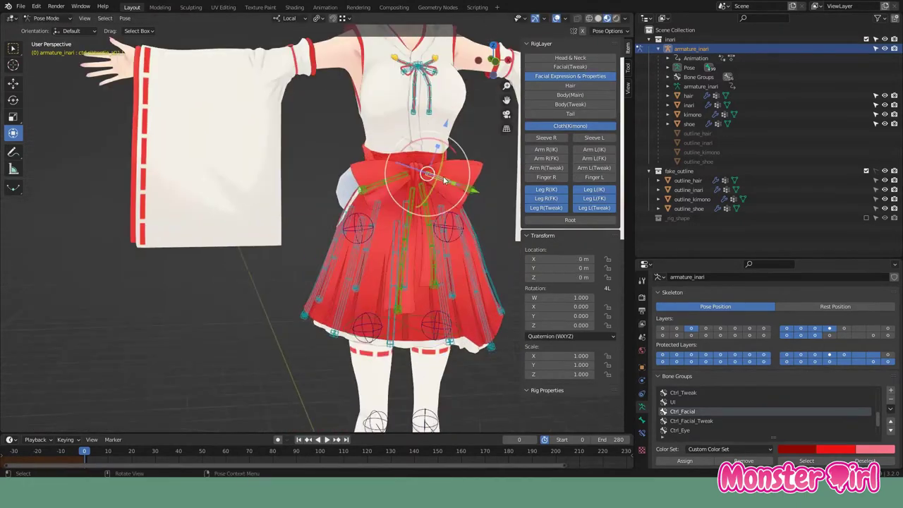
scroll(382, 197, up, 4)
key(g)
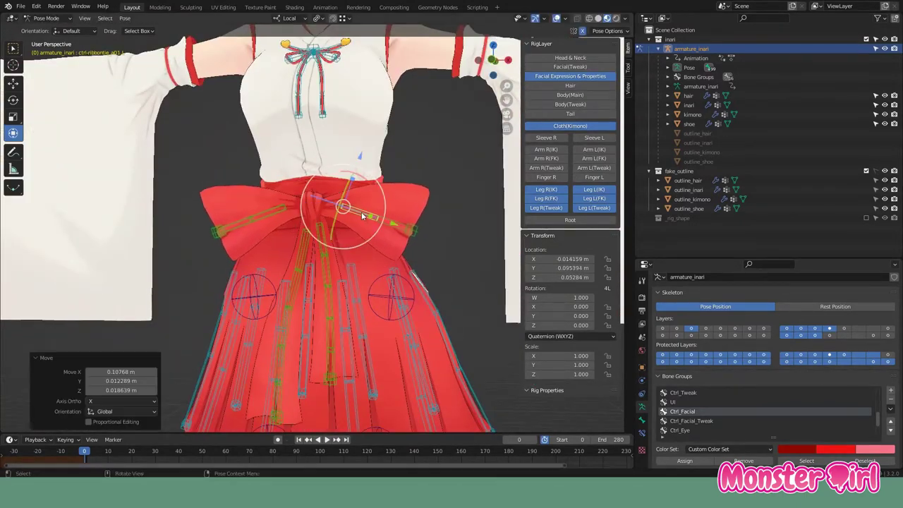
click(433, 226)
Rotate and scale the bow control, cancelling the last resize
key(r)
key(x)
click(424, 232)
key(s)
right_click(427, 241)
Swing a hanging ribbon and shift the chest tie rope about 10°
click(327, 254)
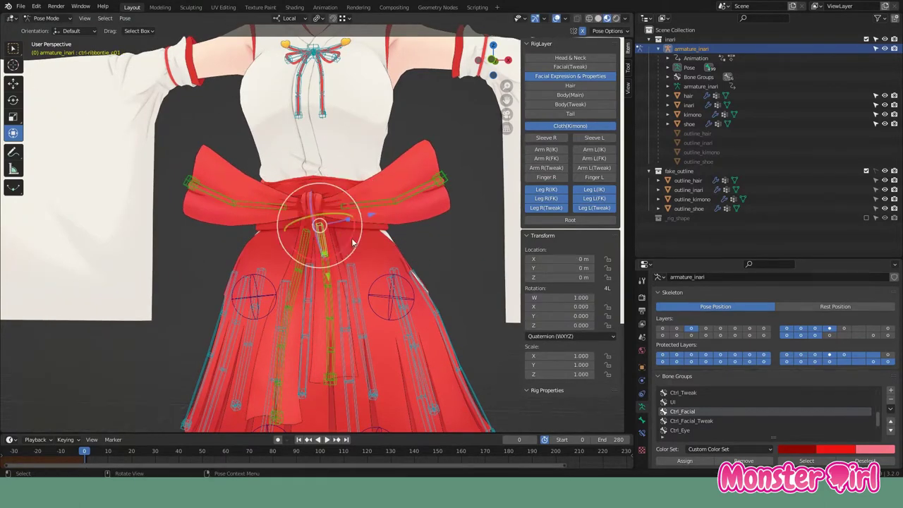
drag(360, 254, 294, 300)
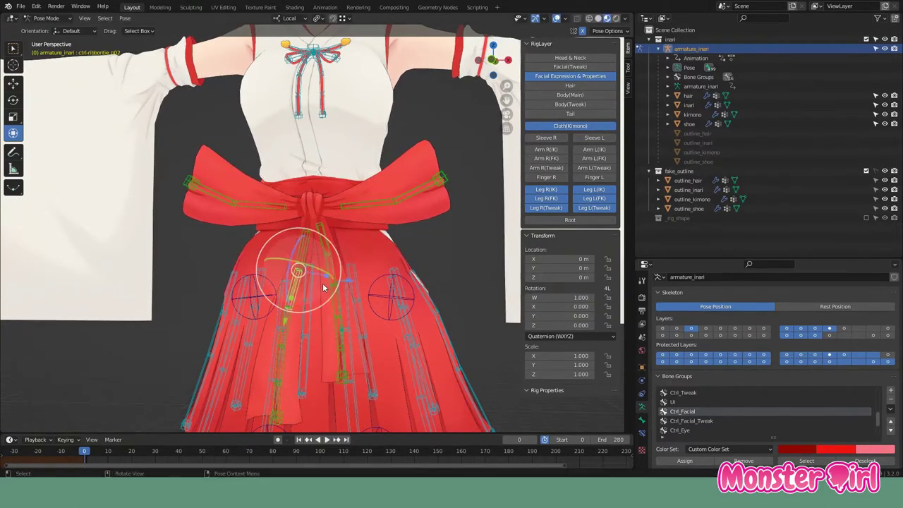
scroll(294, 301, up, 3)
click(382, 203)
mouse_move(294, 301)
shift+middle_down()
mouse_move(382, 203)
mouse_move(417, 240)
shift+middle_up()
Tilt the left chest-tie loop, then test-move the left tie rope end and cancel
click(417, 240)
drag(417, 240, 427, 256)
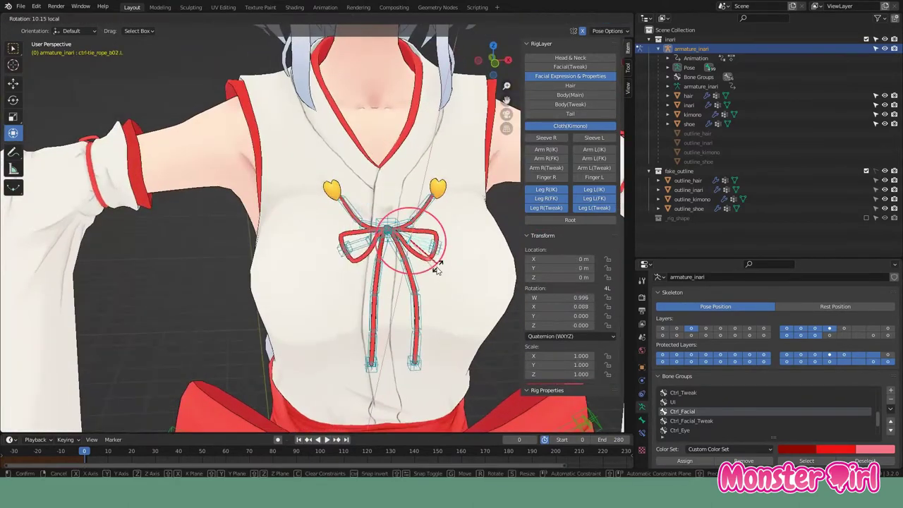
click(484, 273)
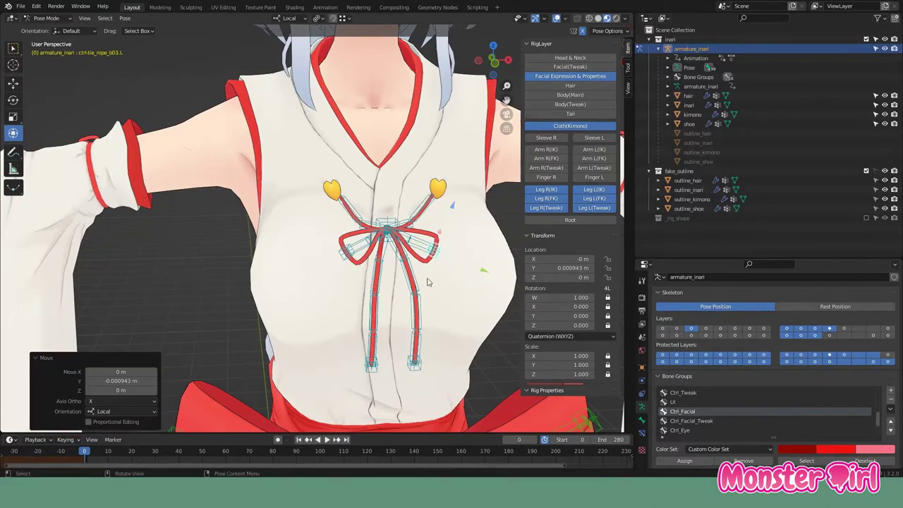
click(421, 314)
click(419, 367)
shift+middle_drag(434, 373, 413, 306)
right_click(419, 302)
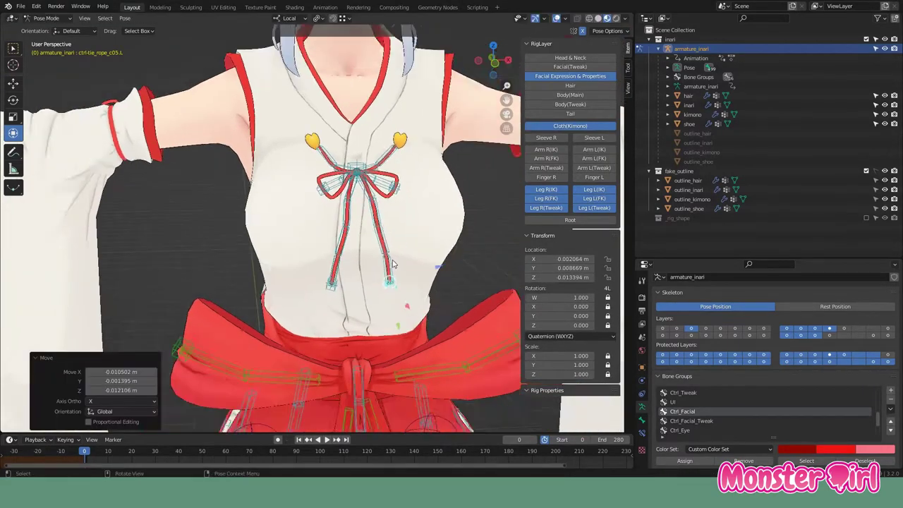
Zoom out to frame the whole character and hide the Cloth(Kimono) control layer
scroll(402, 287, down, 3)
scroll(402, 287, down, 3)
scroll(402, 287, down, 1)
shift+middle_drag(403, 287, 404, 312)
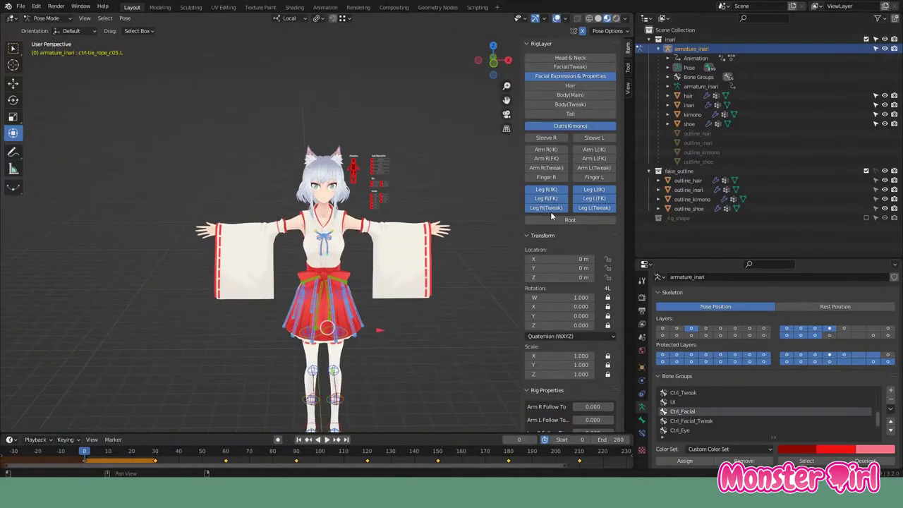
click(572, 127)
scroll(412, 253, up, 1)
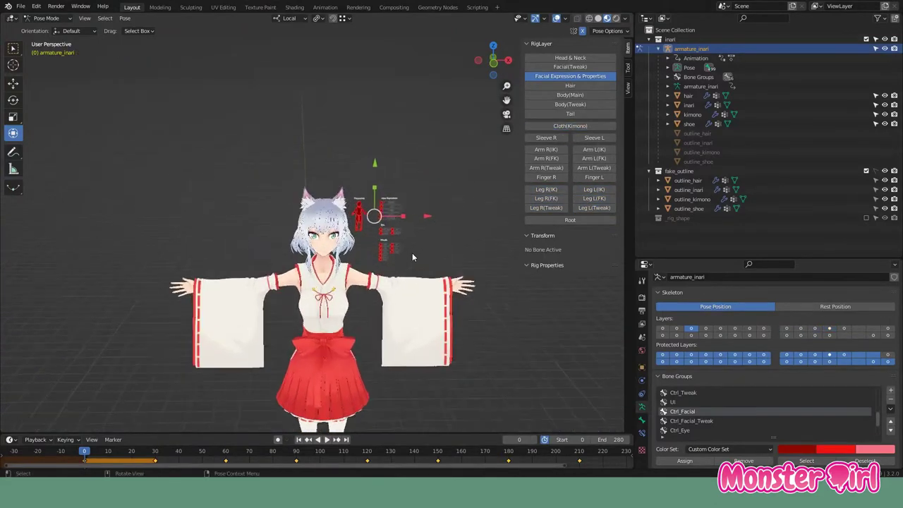
Show the Head & Neck controls, trackball-tilt the head, then reset it to face front
scroll(413, 253, up, 3)
scroll(406, 272, up, 4)
click(570, 57)
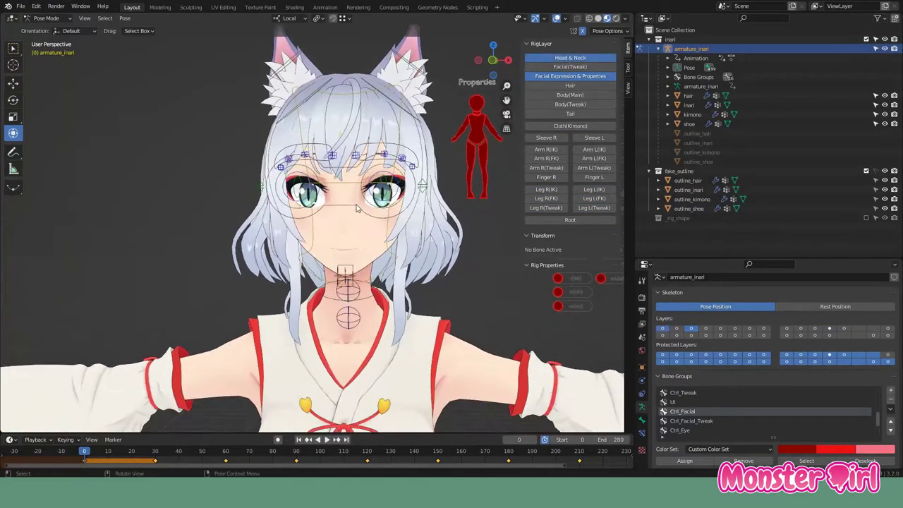
click(345, 297)
key(g)
key(Escape)
click(343, 282)
key(r)
key(r)
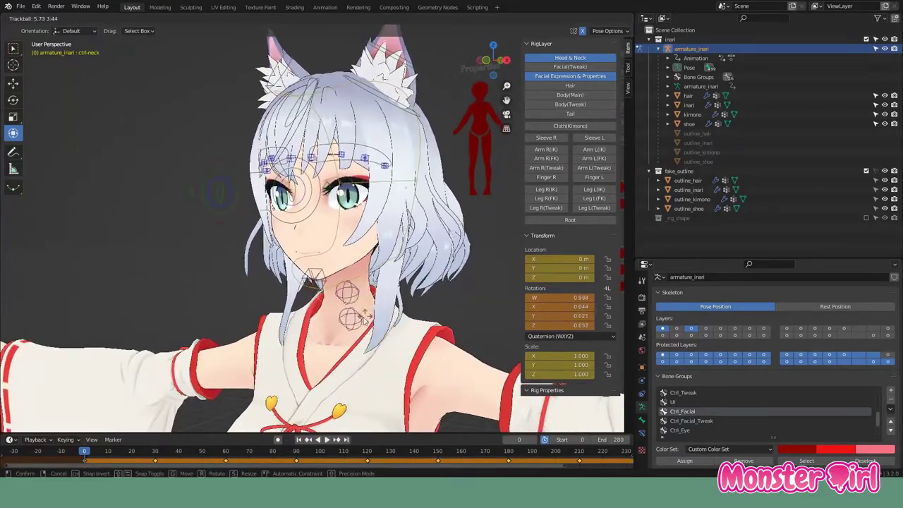
click(374, 250)
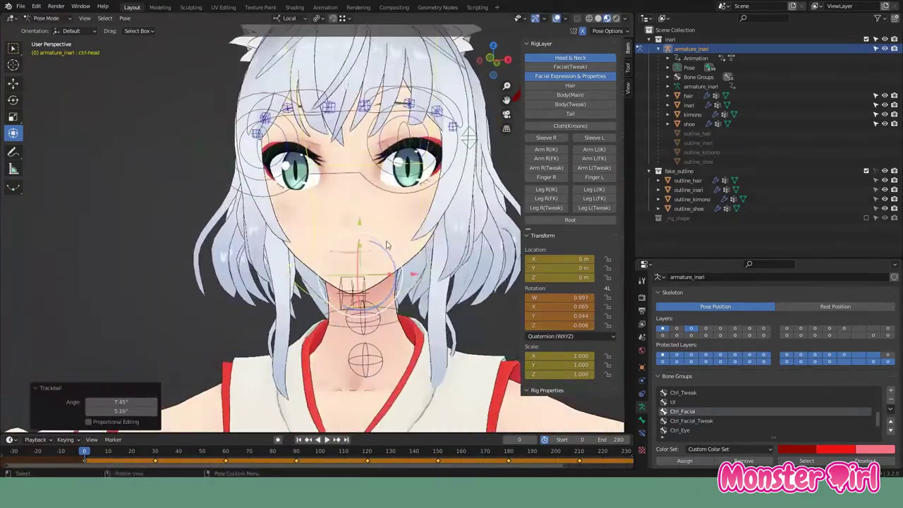
key(alt+r)
In front orthographic view, move both eyes together and test-close the left eye blink
click(321, 206)
key(KP_5)
scroll(347, 264, up, 2)
key(g)
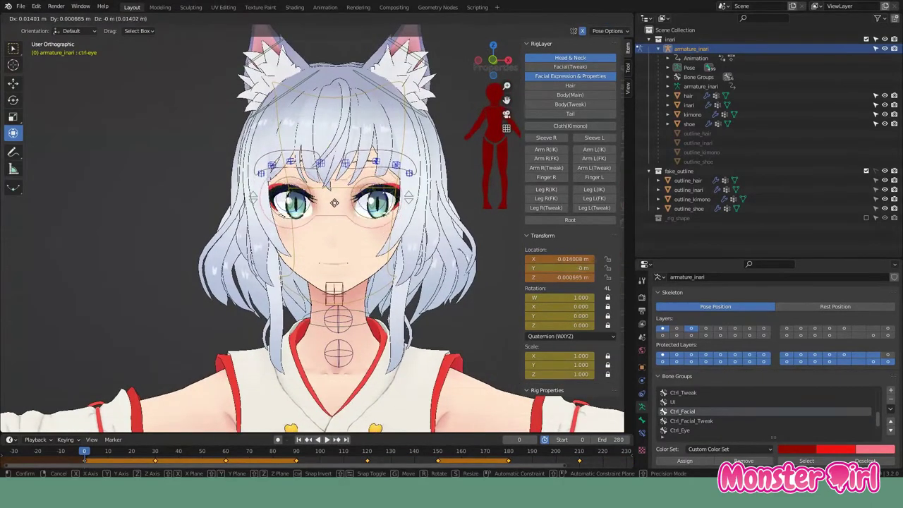
click(336, 199)
click(374, 189)
key(r)
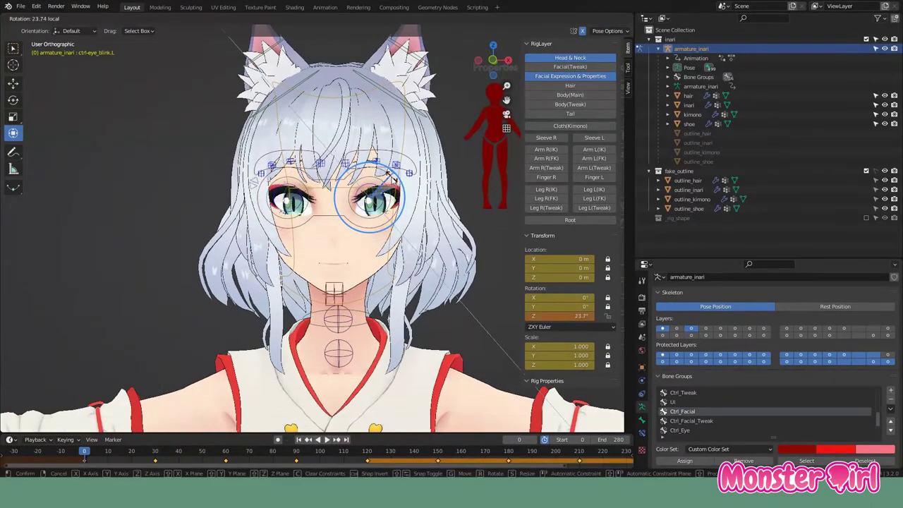
right_click(379, 231)
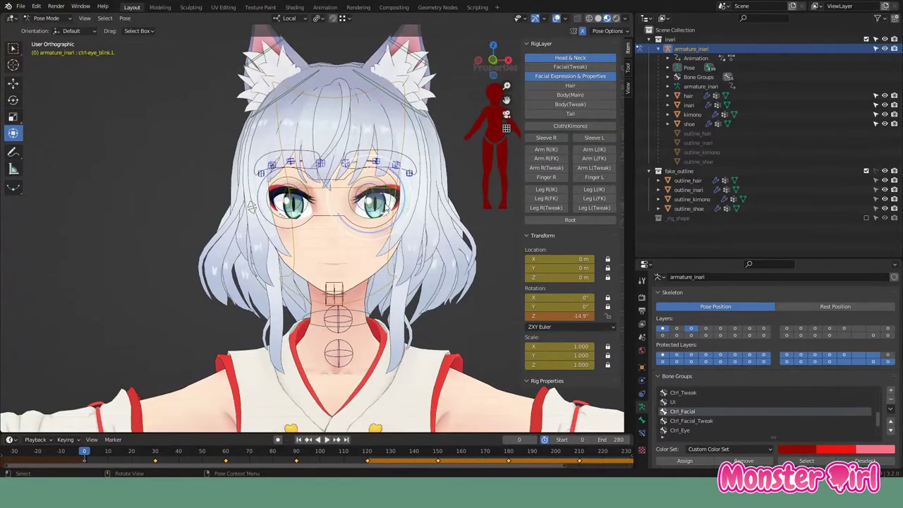
Slide the left eye highlight along local Z, then test-move the left eye and cancel
click(393, 209)
mouse_move(393, 209)
middle_down()
mouse_move(340, 226)
mouse_move(141, 212)
middle_up()
key(g)
key(z)
click(141, 214)
click(248, 216)
key(g)
key(z)
right_click(248, 223)
Move and enlarge the left iris
middle_drag(248, 222, 294, 223)
click(294, 223)
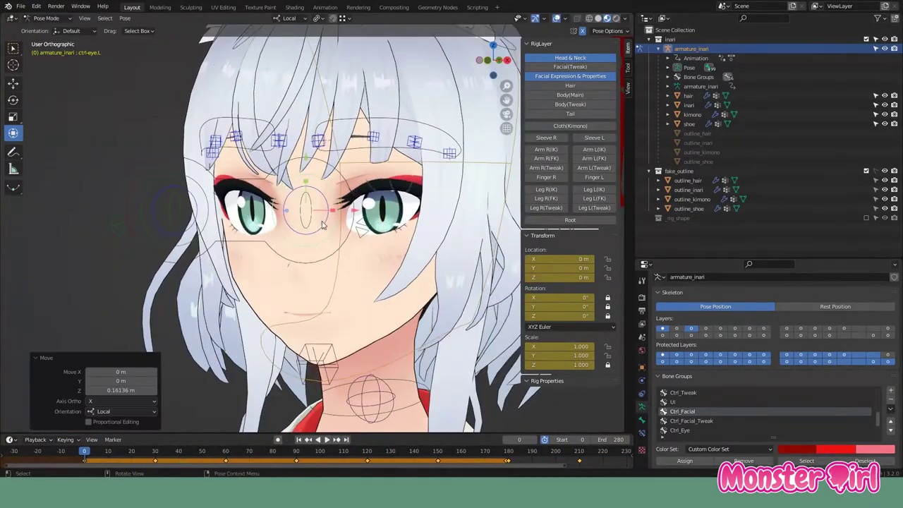
click(379, 235)
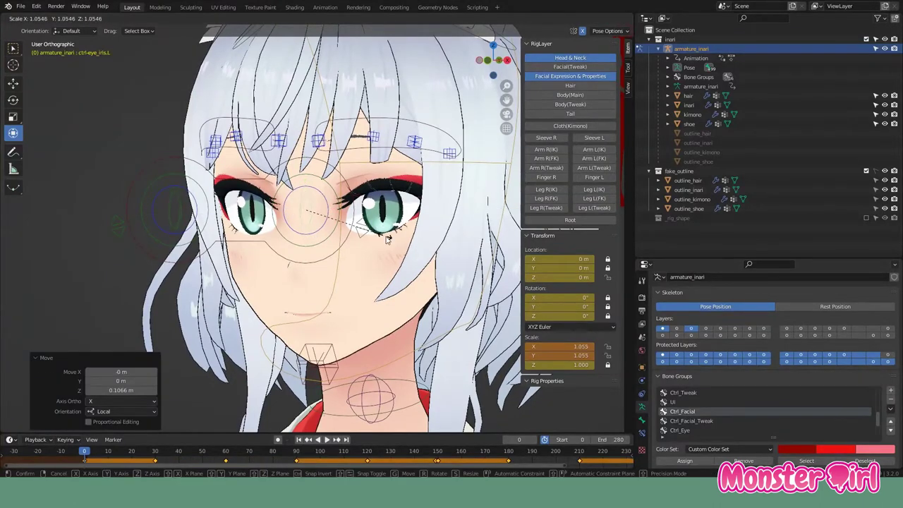
click(395, 239)
key(s)
click(463, 258)
Squash the whole left eye to 0.914 scale and reposition it from a frontal view
key(s)
click(452, 255)
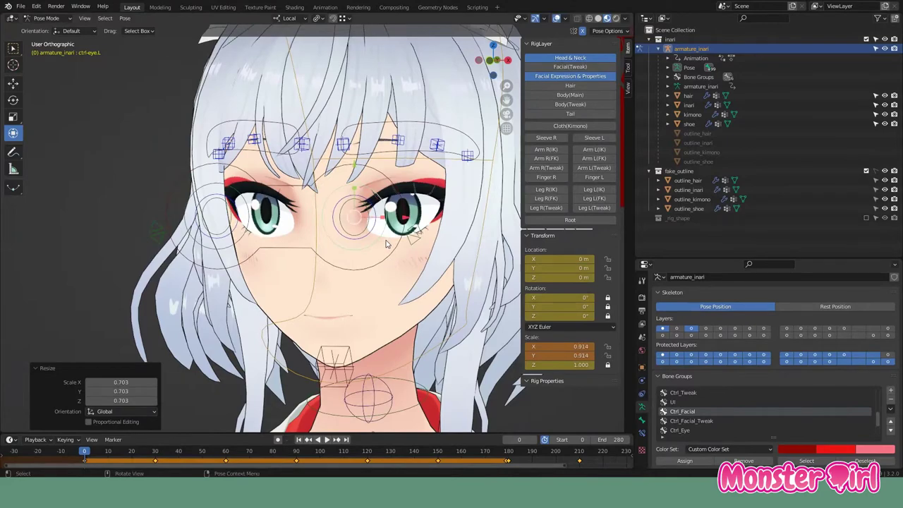
middle_drag(387, 244, 395, 240)
scroll(395, 240, up, 2)
key(g)
click(406, 220)
click(323, 220)
key(g)
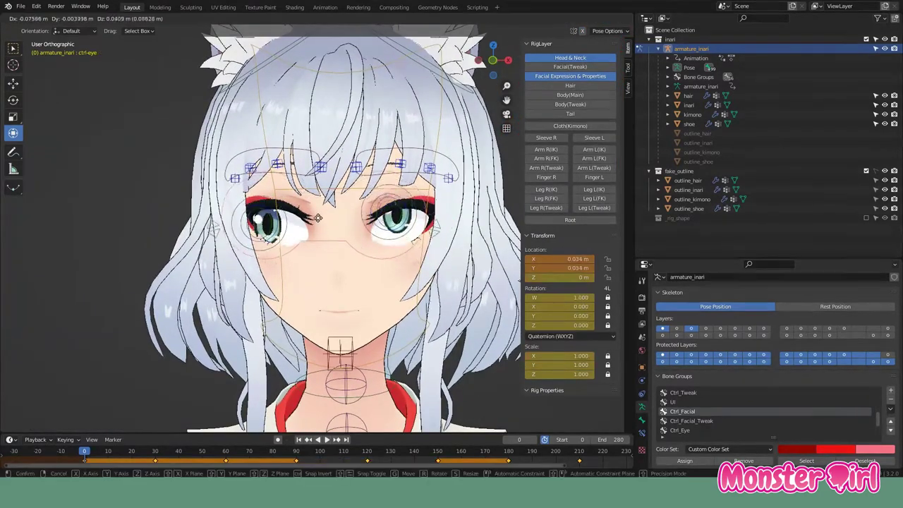
right_click(340, 224)
click(398, 192)
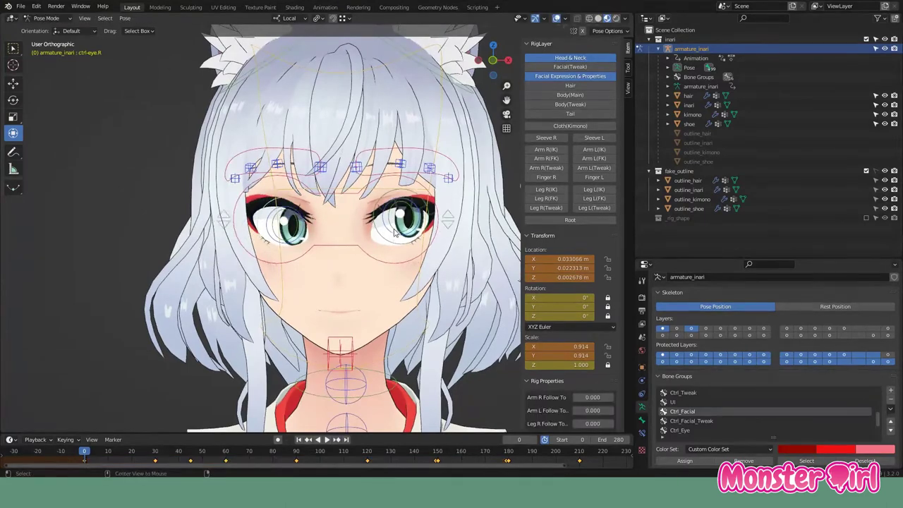
scroll(397, 191, down, 1)
click(398, 192)
scroll(398, 192, up, 3)
key(g)
click(396, 176)
key(r)
right_click(395, 175)
key(g)
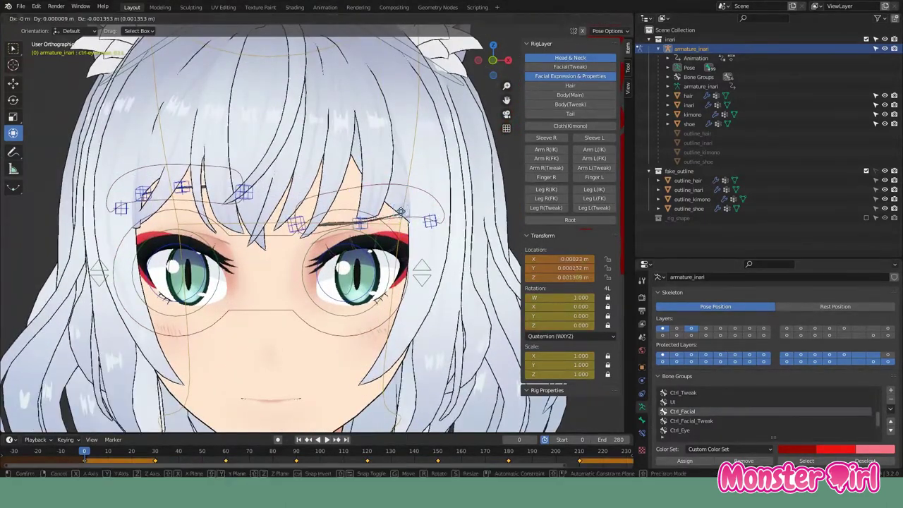
click(302, 222)
click(360, 223)
middle_drag(359, 223, 326, 238)
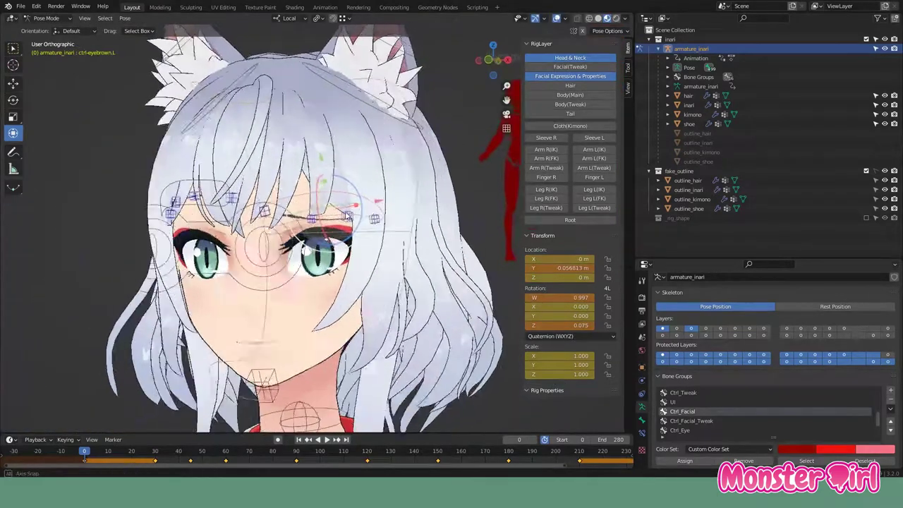
click(272, 346)
middle_drag(272, 345, 300, 309)
key(g)
key(z)
key(z)
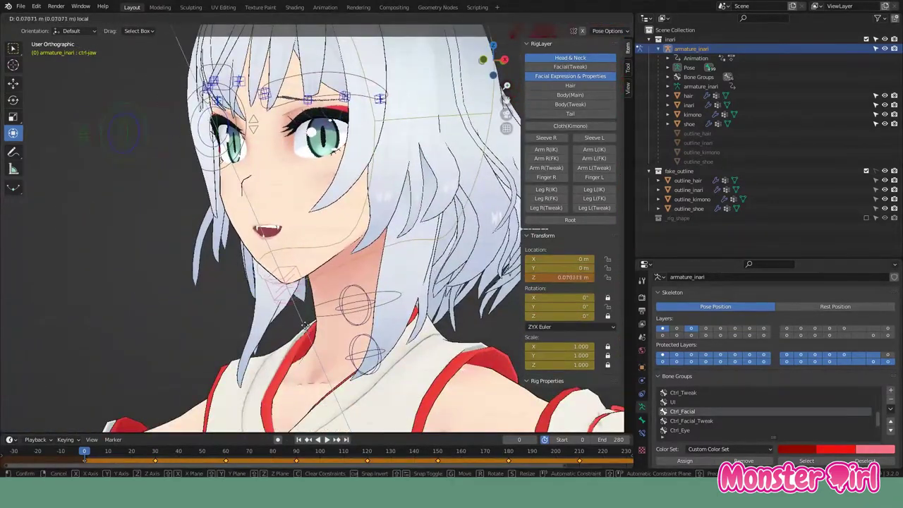
click(307, 328)
middle_drag(307, 328, 348, 260)
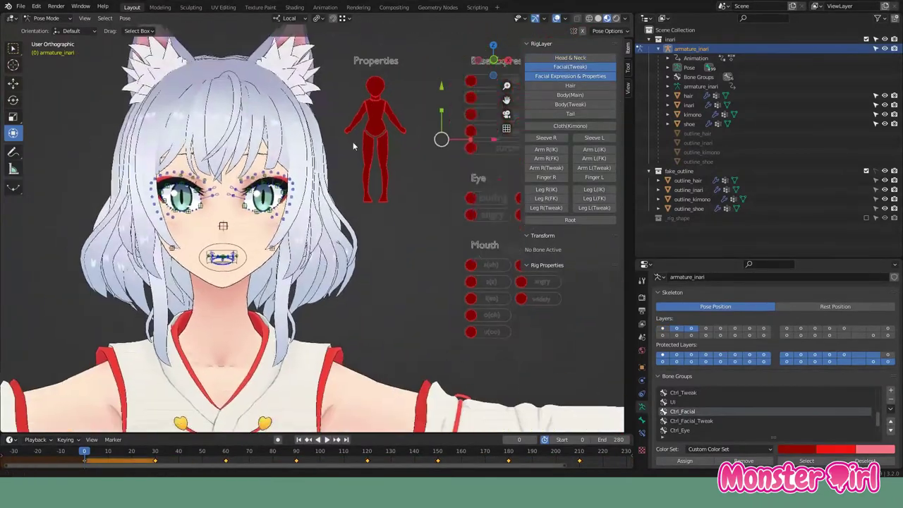
Place the expression slider board beside the face and test the angry-eye and wide-eyed sliders
scroll(353, 142, up, 3)
key(g)
click(244, 189)
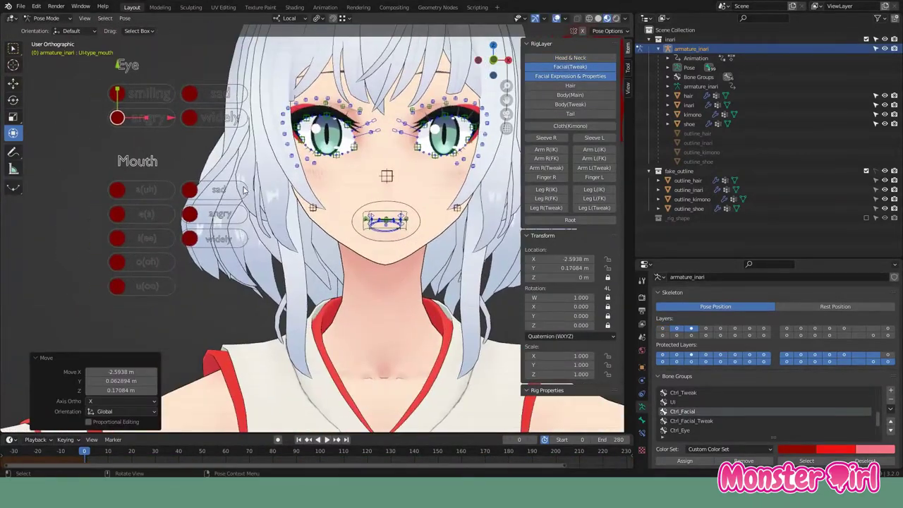
click(119, 120)
key(g)
right_click(173, 127)
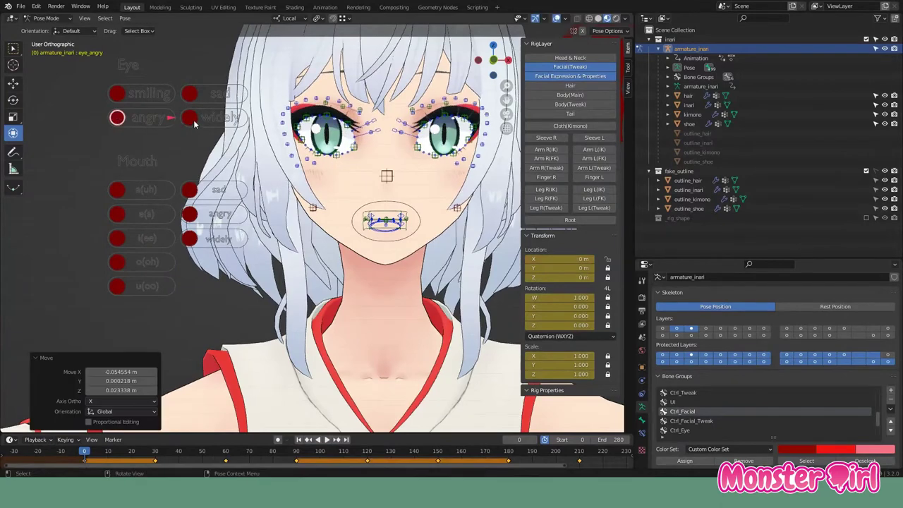
click(189, 118)
key(g)
right_click(254, 129)
Test the e(a), wide-open, angry and sad mouth shape sliders, cancelling each
click(117, 215)
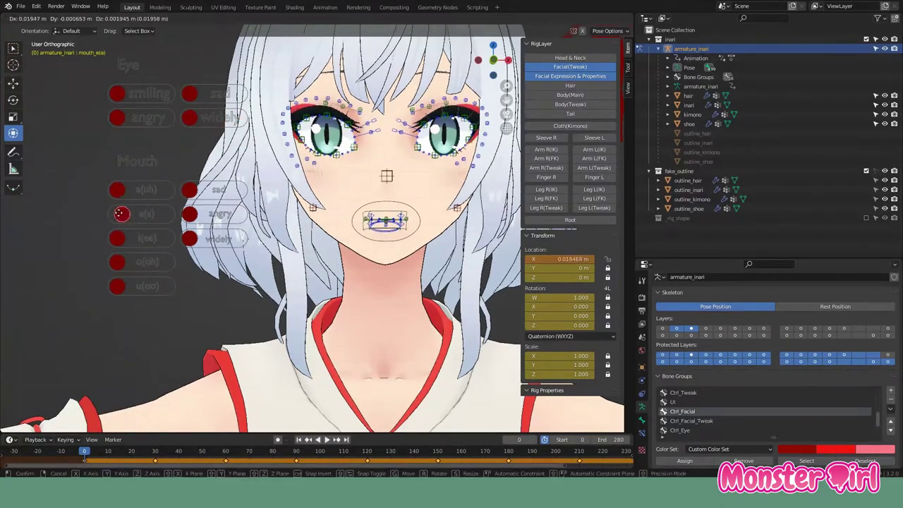
right_click(134, 240)
click(189, 238)
key(g)
right_click(212, 240)
key(g)
right_click(215, 239)
click(190, 215)
right_click(189, 214)
click(189, 189)
key(g)
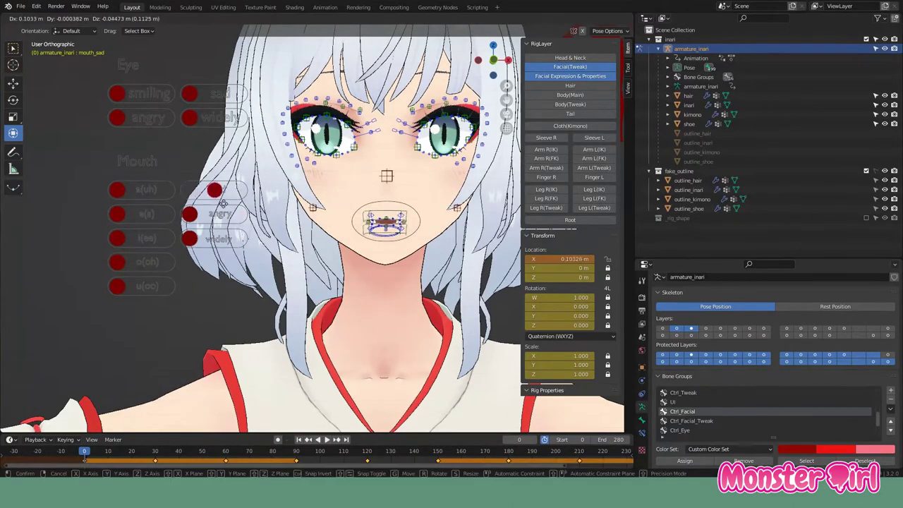
right_click(179, 191)
Move the whole-mouth control, then test-move the nose in side profile and cancel
shift+middle_drag(388, 212, 352, 205)
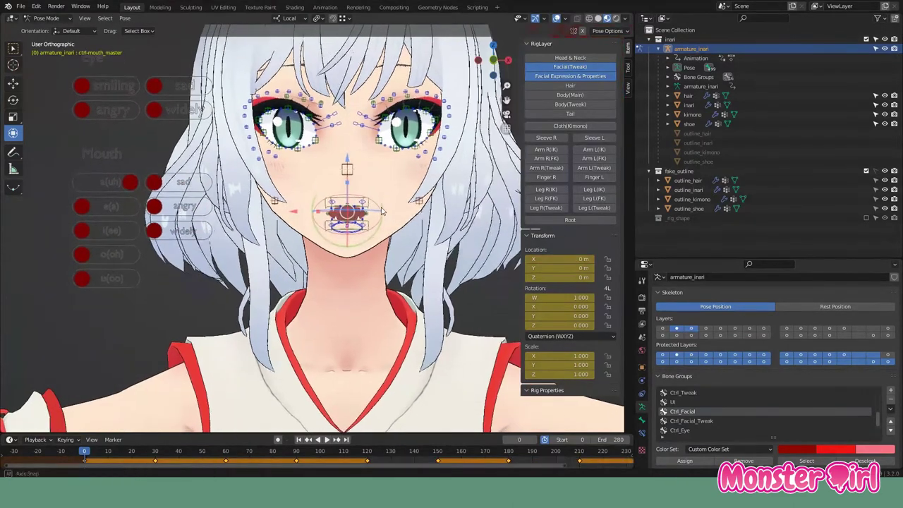
click(353, 204)
key(g)
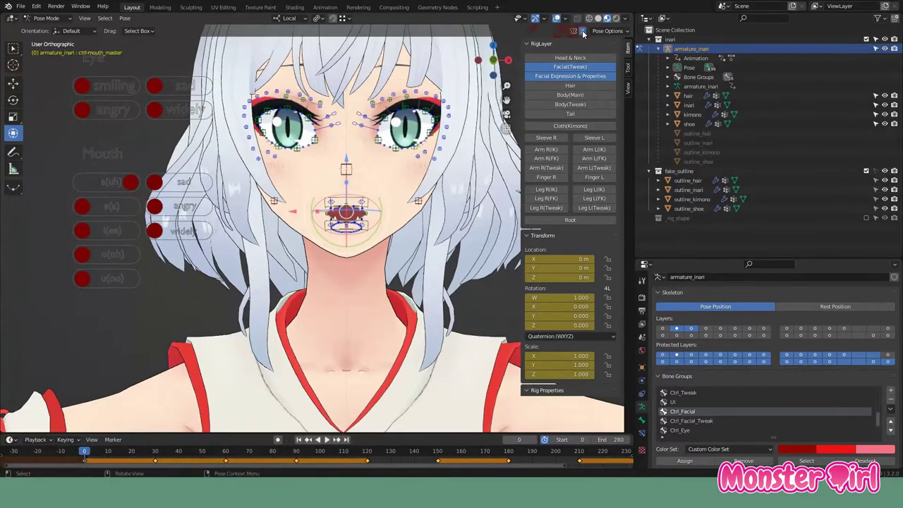
mouse_move(420, 204)
middle_down()
mouse_move(211, 183)
mouse_move(283, 211)
middle_up()
click(224, 186)
key(g)
right_click(226, 187)
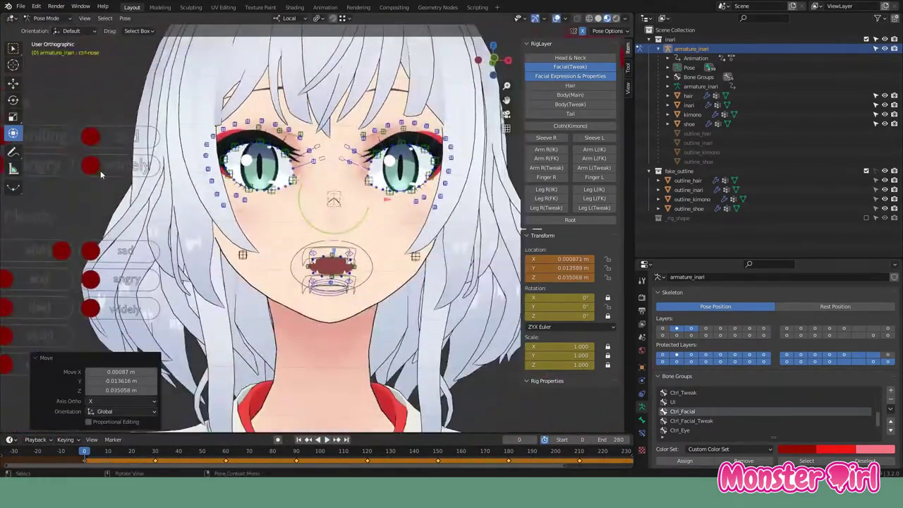
Test the wide-eyed slider and the lower and upper eyelid bones, cancelling each move
click(150, 166)
key(g)
right_click(163, 173)
middle_drag(170, 176, 247, 197)
click(247, 198)
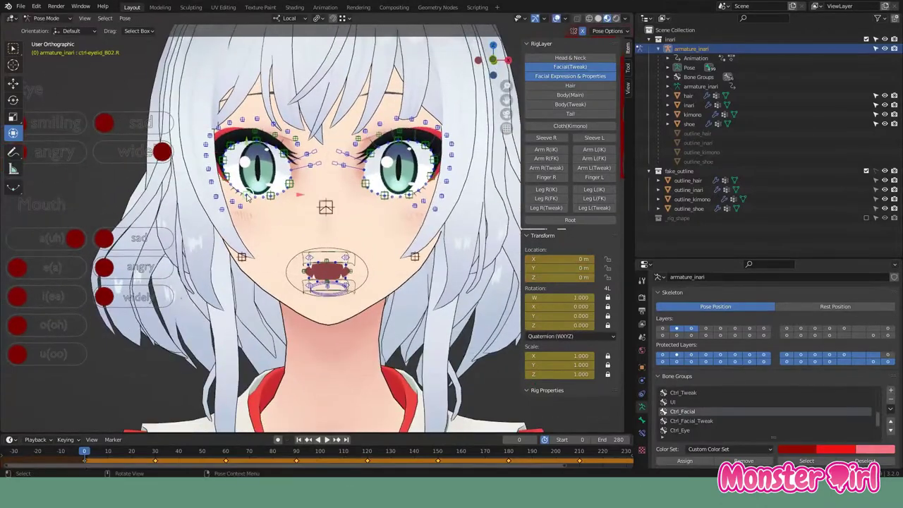
right_click(248, 141)
click(257, 141)
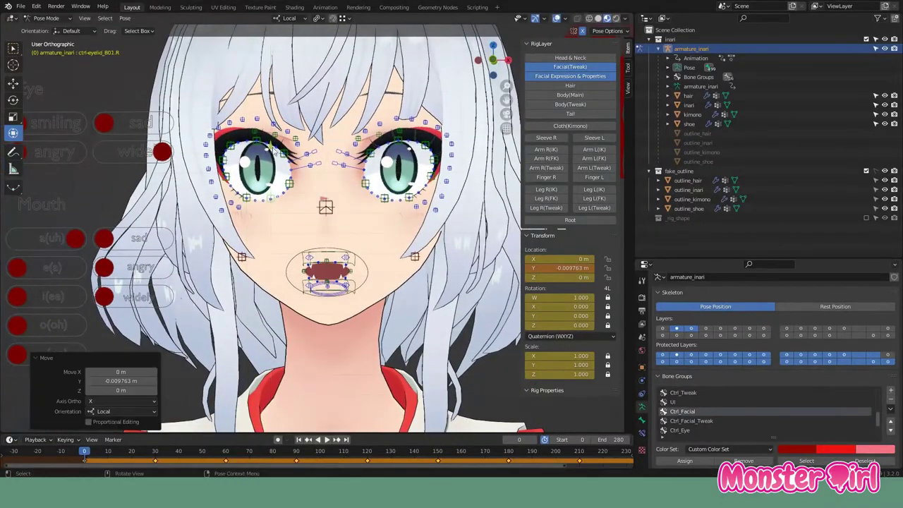
right_click(261, 92)
Adjust the eyelash and eyelid controls, leaving the left eyelid at 0 m, then zoom out
click(315, 167)
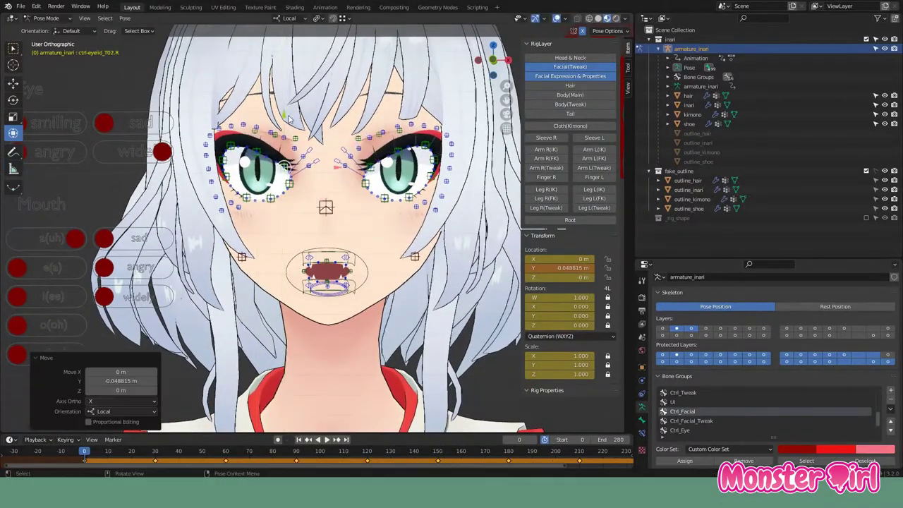
middle_drag(310, 170, 315, 168)
scroll(316, 167, up, 2)
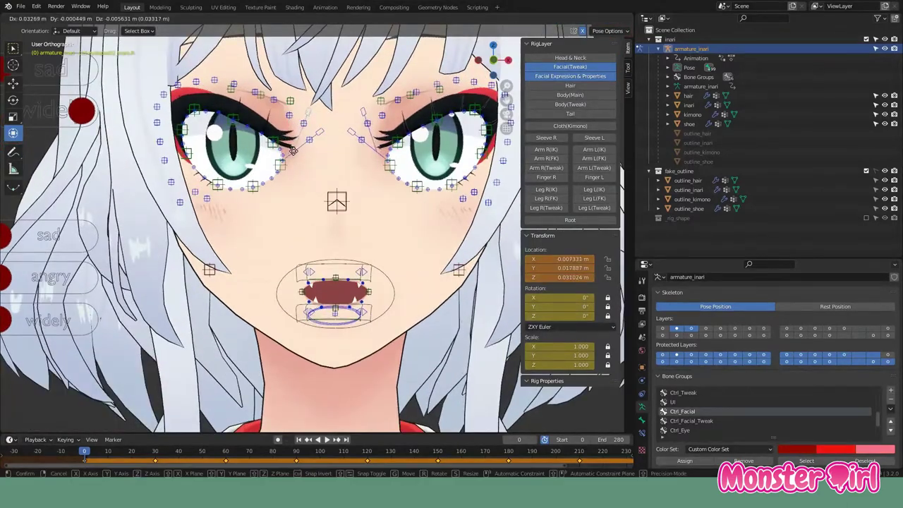
click(294, 151)
scroll(294, 152, down, 3)
scroll(282, 192, down, 2)
scroll(283, 192, down, 2)
scroll(446, 303, up, 3)
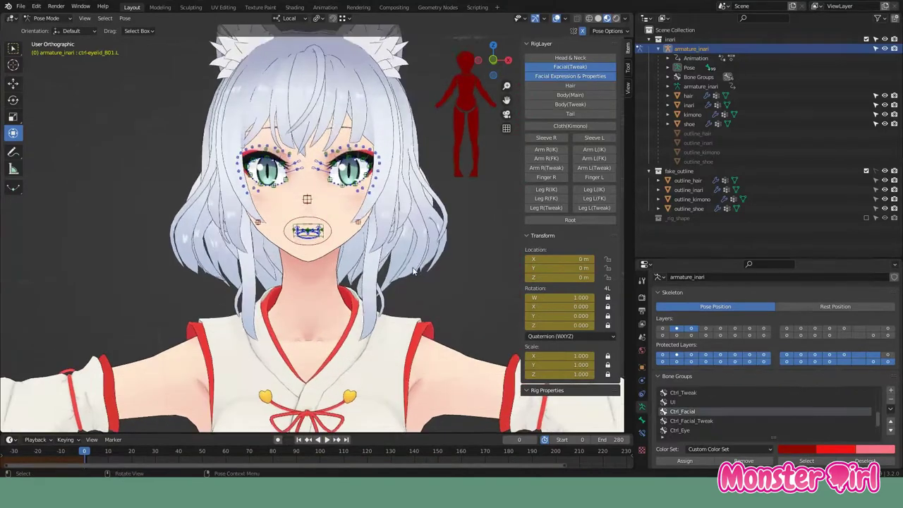
Stop the facial animation playback at frame 270 and display the Hair control layer
scroll(387, 289, down, 2)
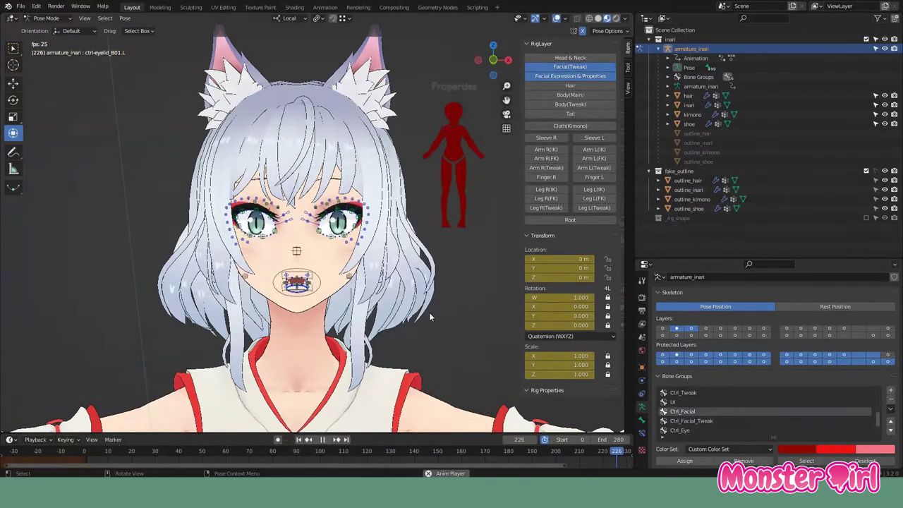
key(space)
click(569, 86)
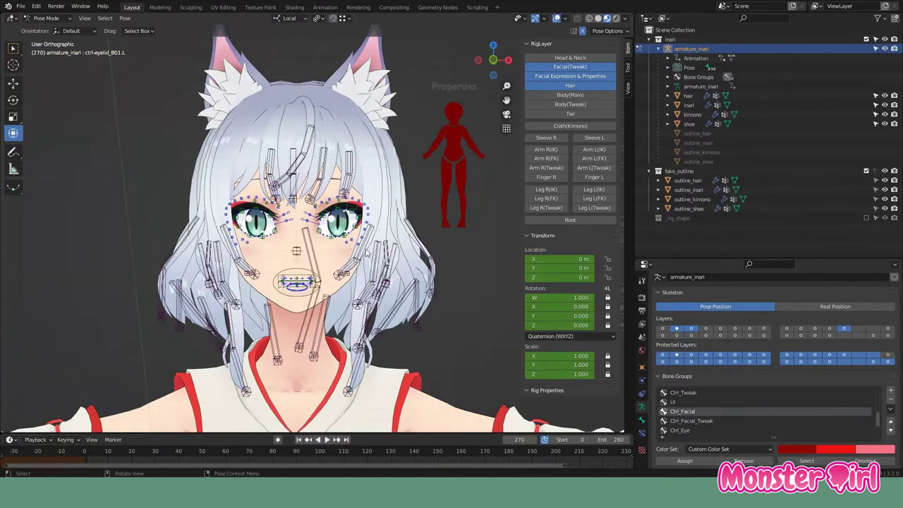
Rotate the frontmost hair strand upward
click(327, 163)
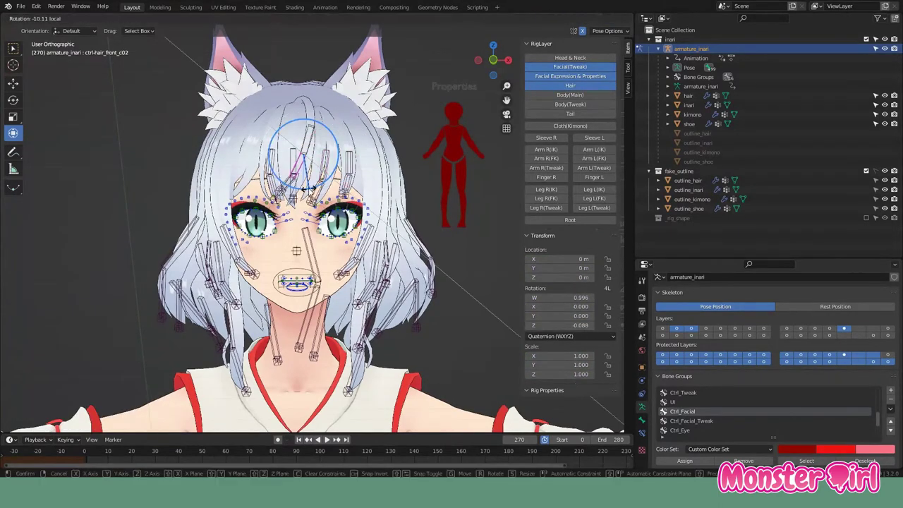
click(293, 152)
drag(314, 152, 300, 134)
shift+middle_drag(347, 125, 354, 167)
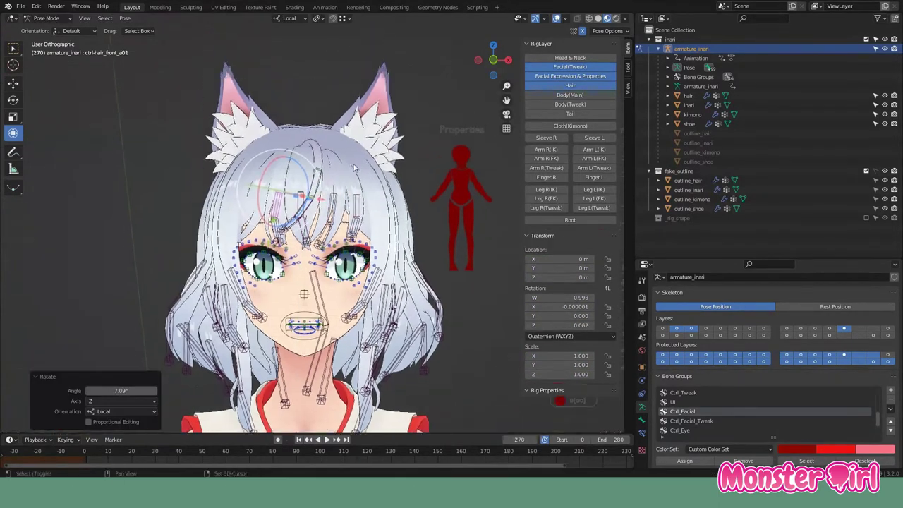
Rotate the left ear tip while orbiting around the head
click(377, 116)
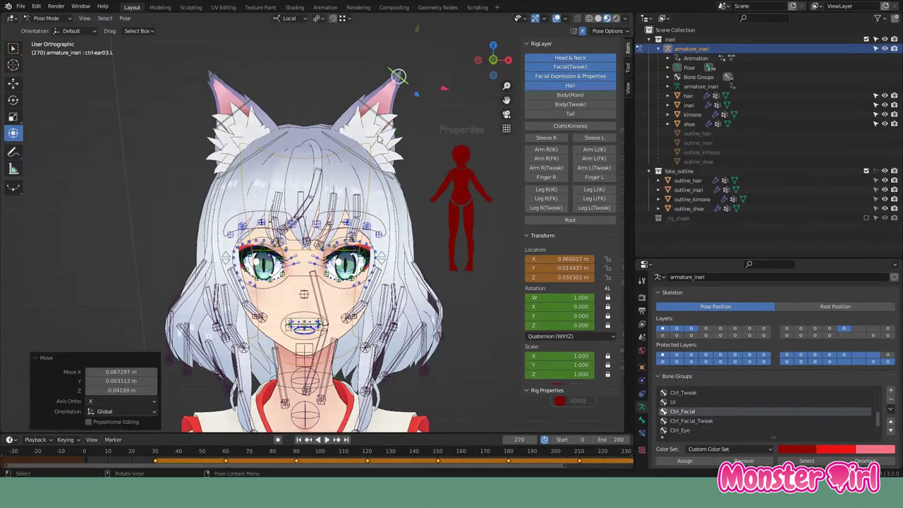
click(381, 117)
key(r)
mouse_move(381, 116)
middle_down()
mouse_move(367, 141)
mouse_move(423, 183)
mouse_move(410, 212)
mouse_move(381, 222)
middle_up()
click(387, 141)
Rotate a hair strand on the X axis, then tumble it freely
click(430, 191)
key(r)
key(x)
click(431, 203)
key(r)
key(r)
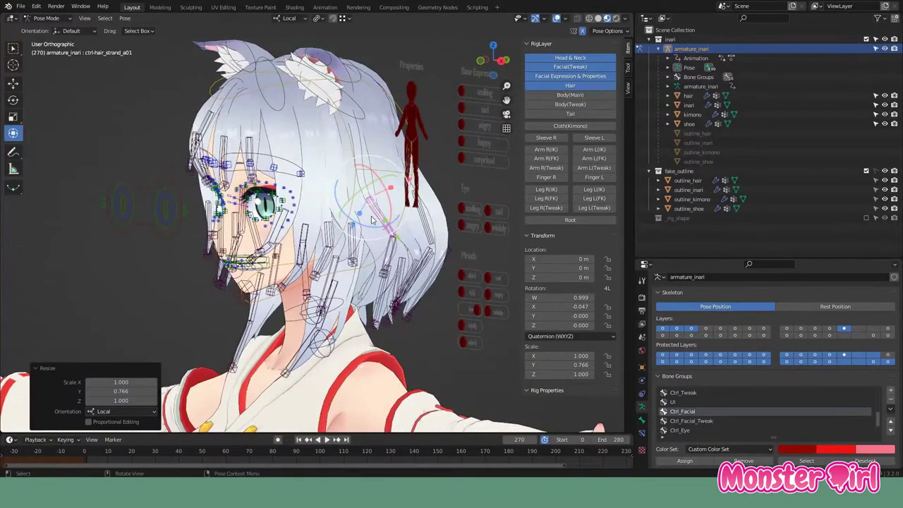
click(379, 228)
Rotate the next hair strand around the Z axis
click(379, 228)
middle_drag(379, 228, 412, 263)
key(r)
key(z)
click(394, 247)
click(412, 264)
click(404, 229)
Rotate a left side-hair strand, then clear its rotation and return to front view
click(381, 231)
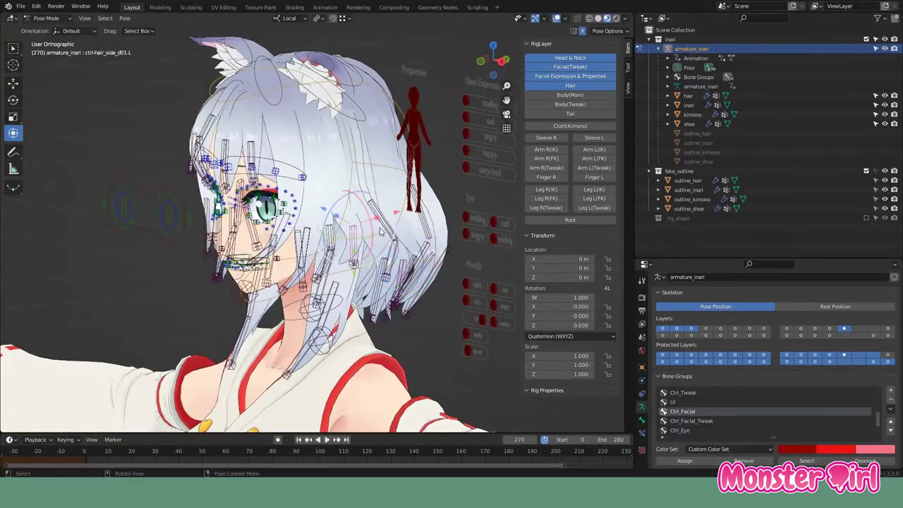
right_click(357, 200)
mouse_move(356, 200)
middle_down()
mouse_move(377, 243)
mouse_move(338, 255)
mouse_move(367, 233)
middle_up()
key(r)
click(377, 243)
key(alt+r)
scroll(367, 233, down, 3)
mouse_move(570, 95)
mouse_down()
mouse_move(571, 219)
mouse_move(595, 138)
mouse_up()
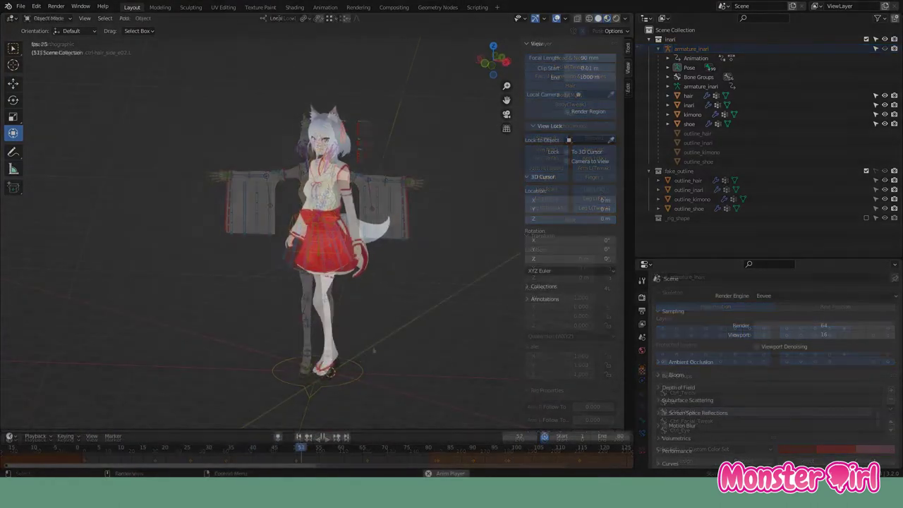